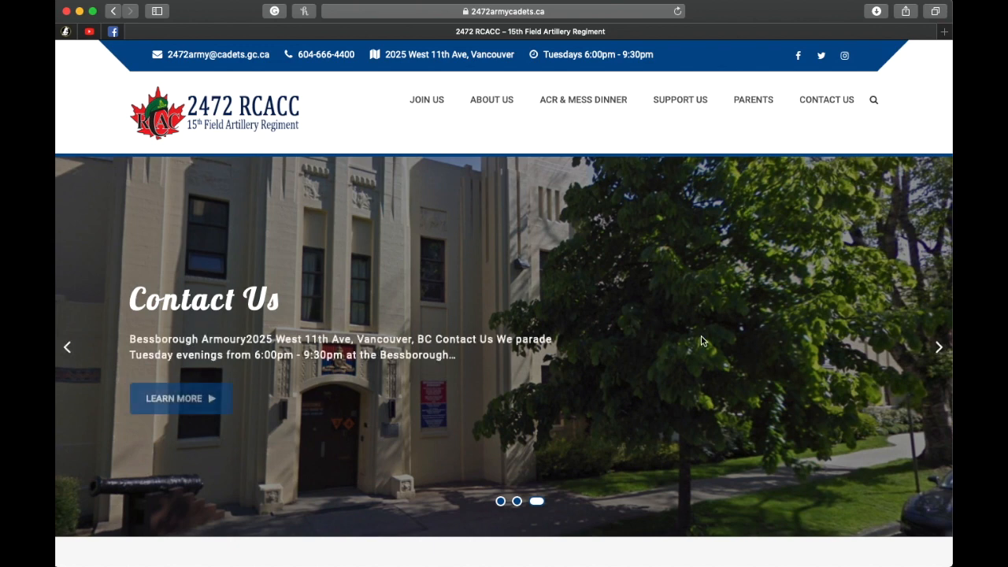
Step: Open the admin login page from the 2472 RCACC site's footer
scroll(702, 341, down, 15)
scroll(702, 340, down, 20)
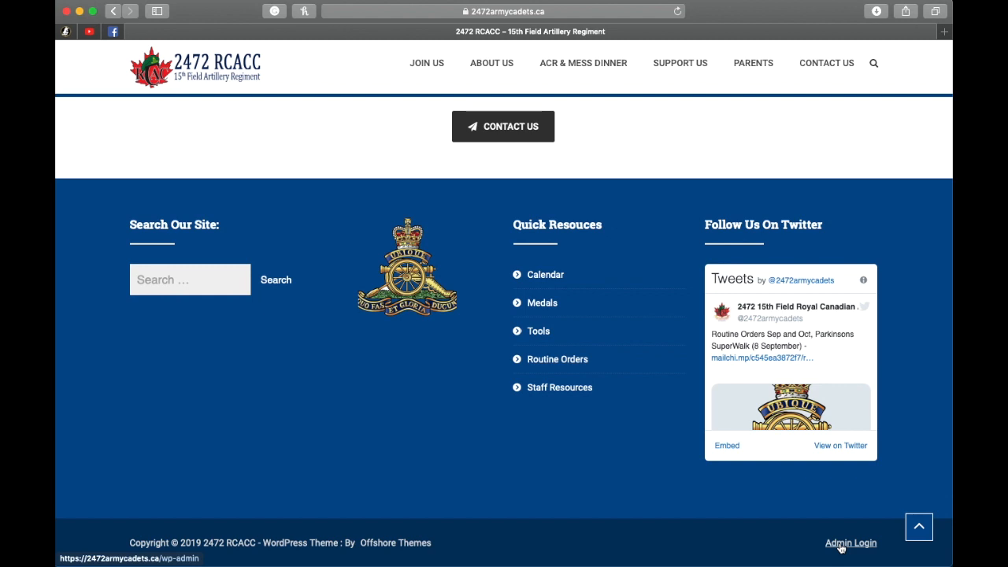
click(840, 545)
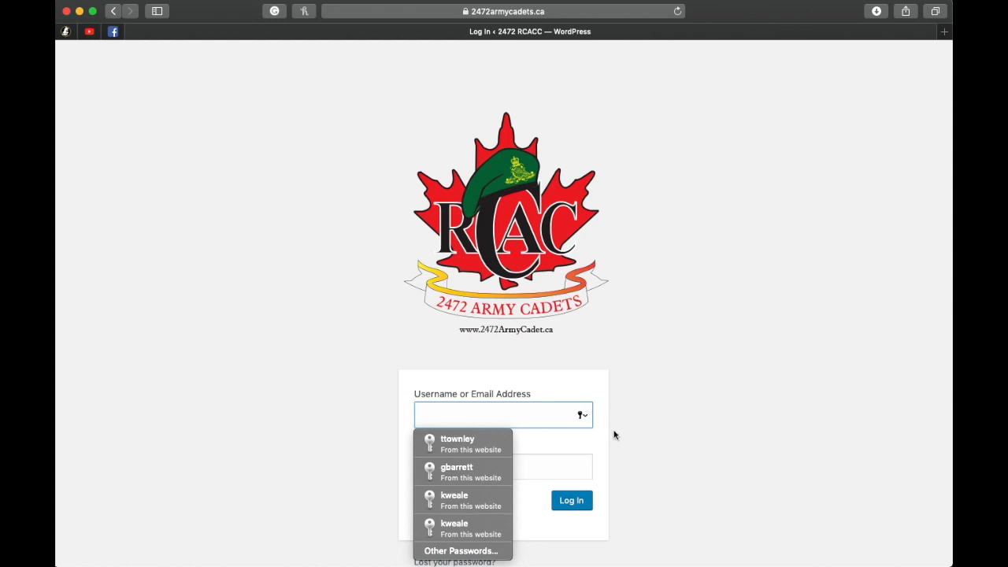
Step: Log in to the site's admin area with the first saved account's username and password
click(658, 409)
scroll(658, 410, down, 1)
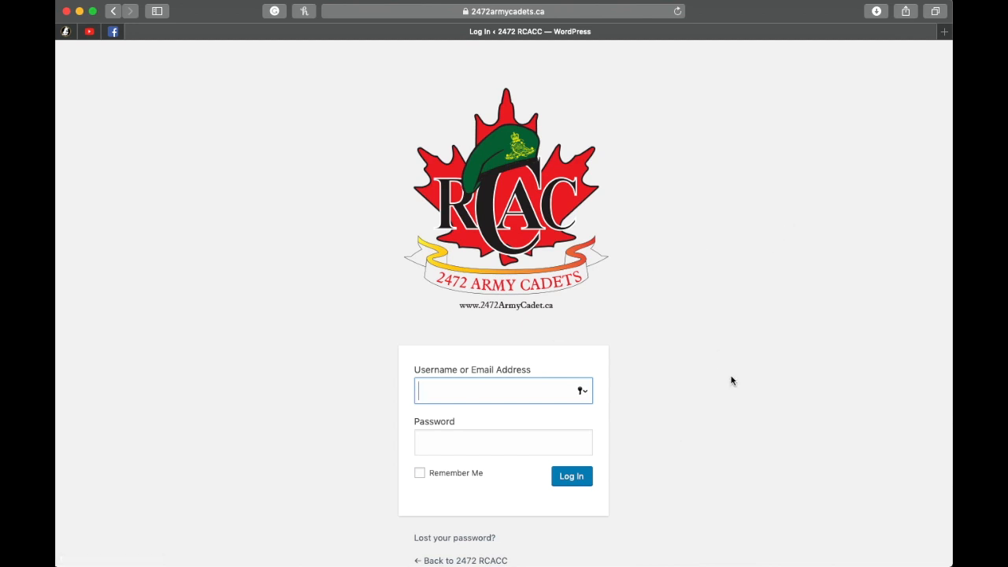
click(582, 390)
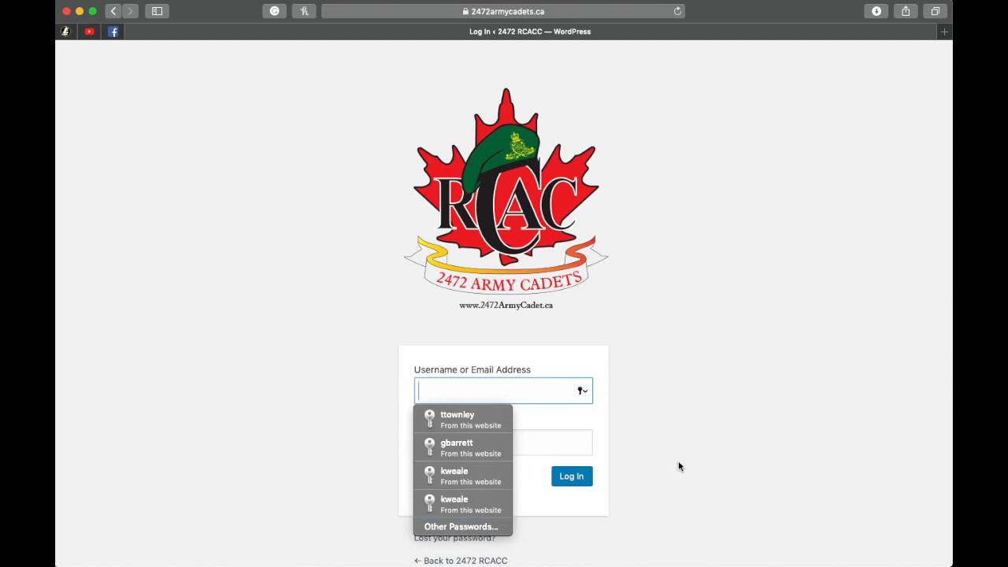
click(473, 421)
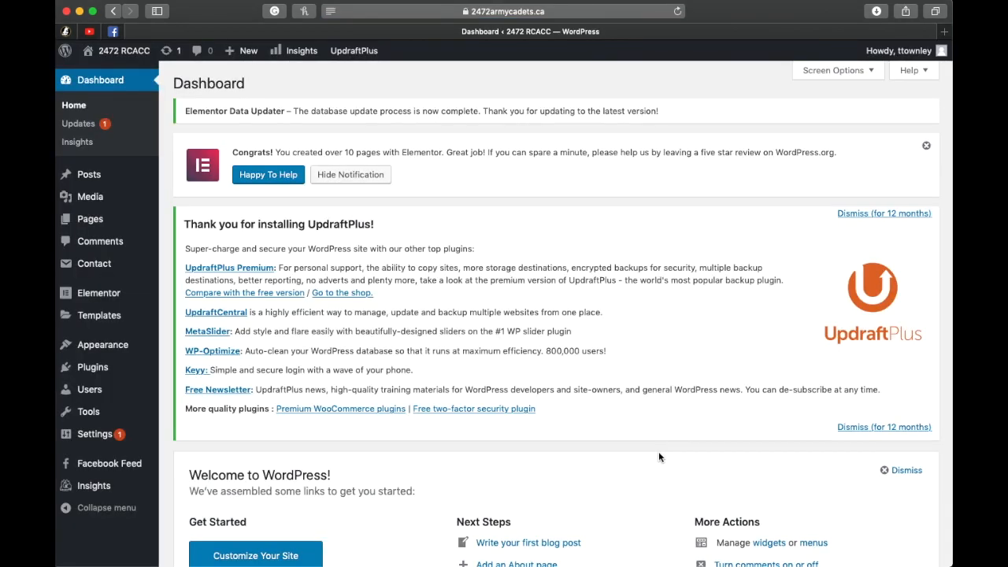
Step: Update the Primer theme from the WordPress updates page
click(77, 128)
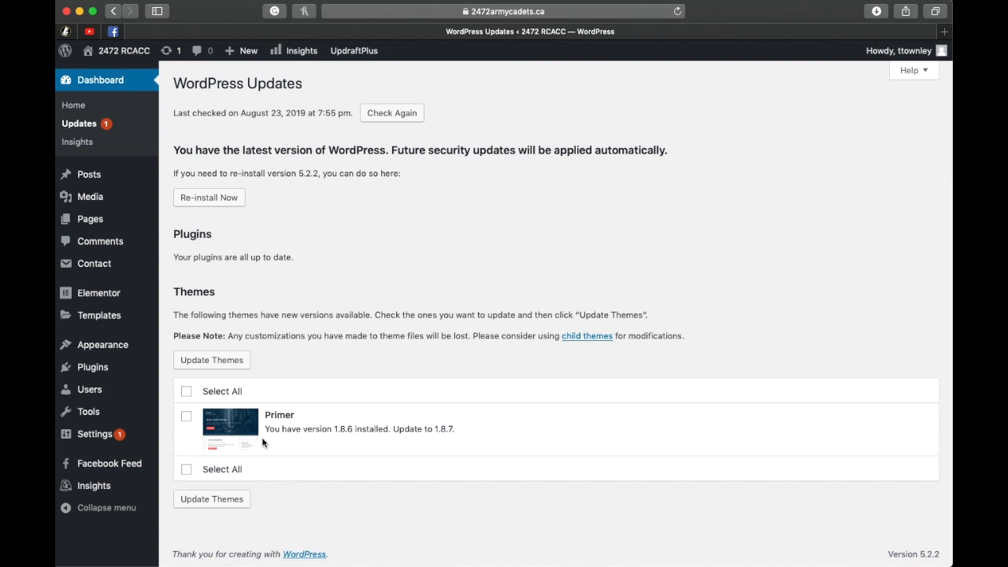
click(186, 417)
click(201, 361)
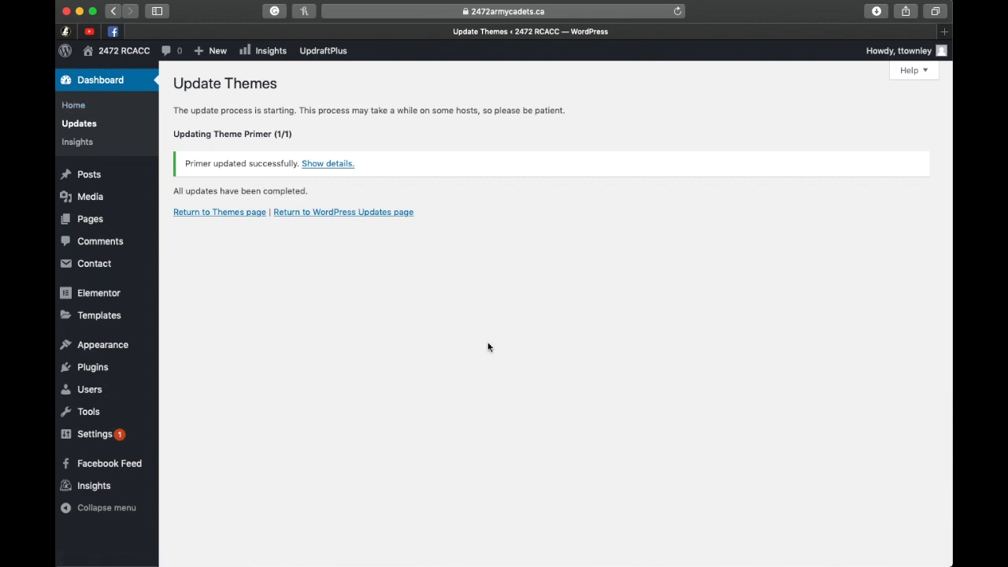
Step: Enable the 301 .htaccess redirect in the SSL settings and save the change
mouse_move(125, 444)
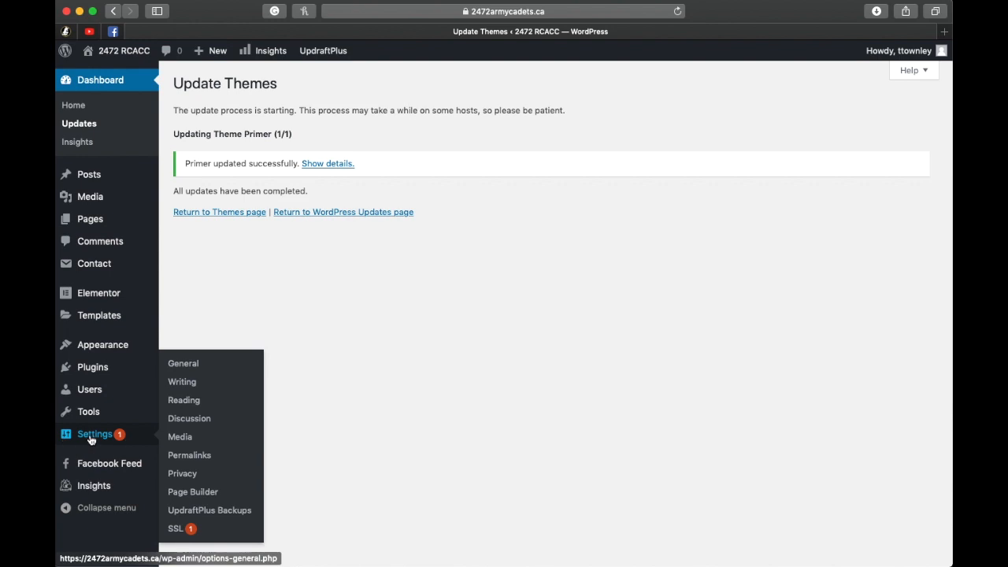
click(176, 532)
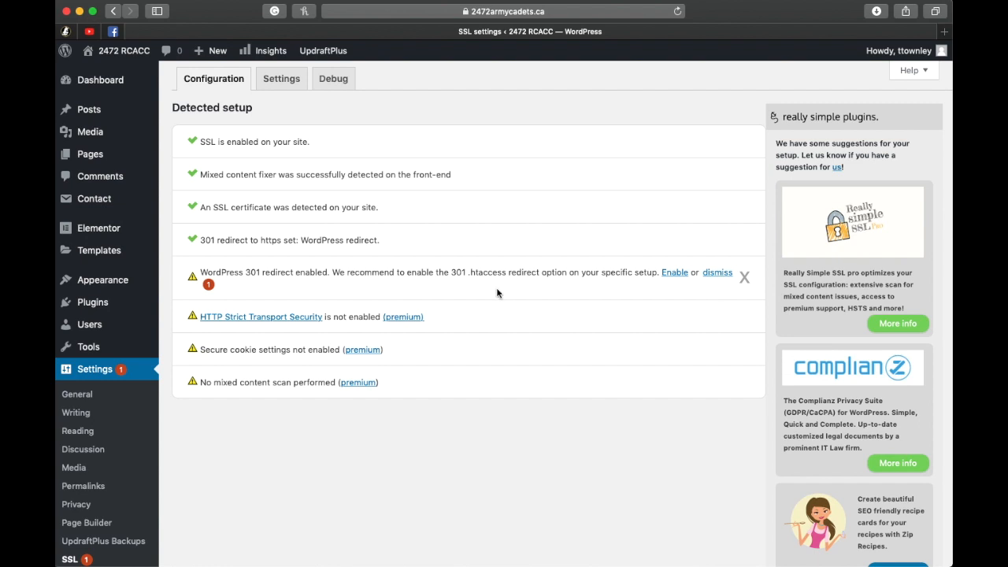
click(674, 272)
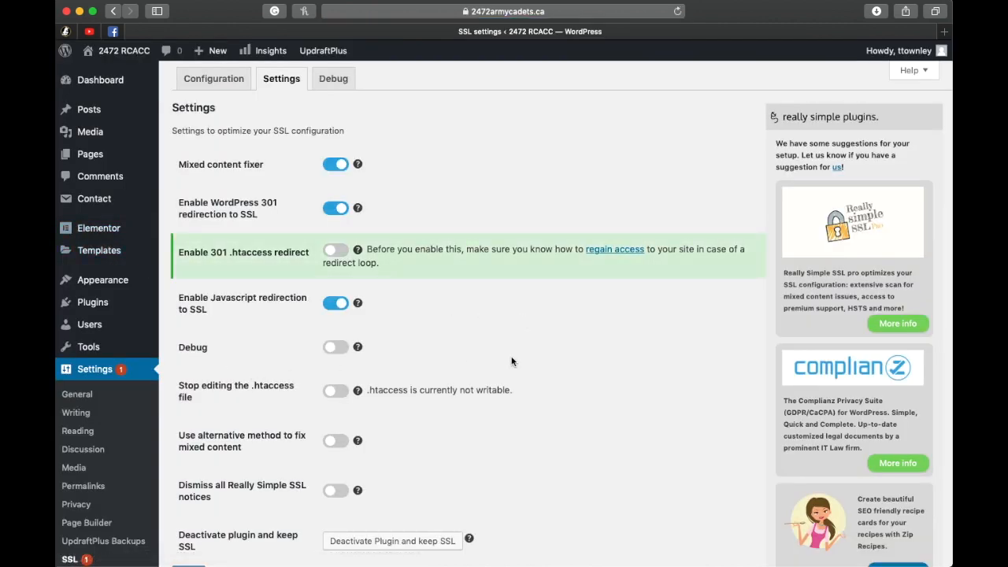
click(335, 250)
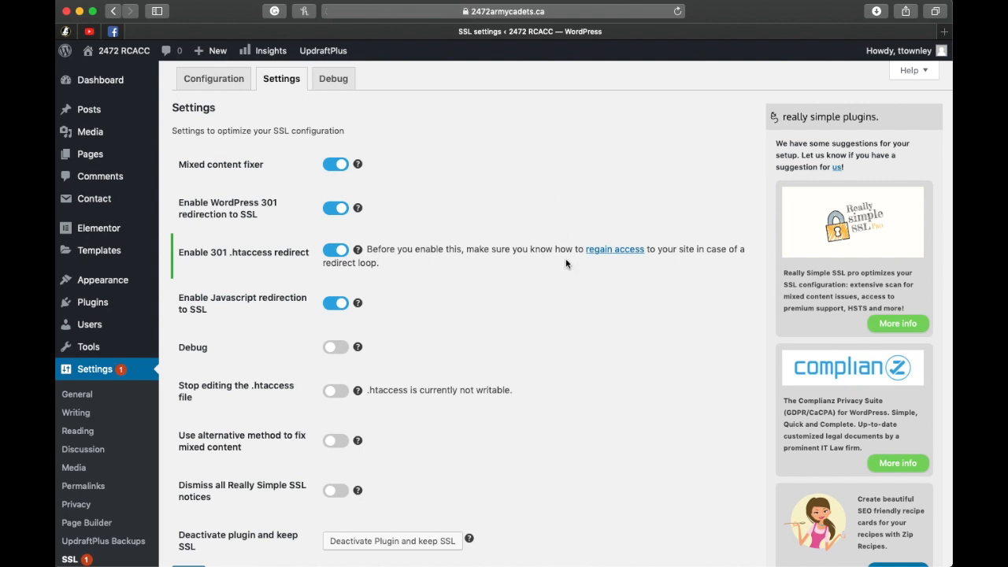
scroll(539, 312, down, 3)
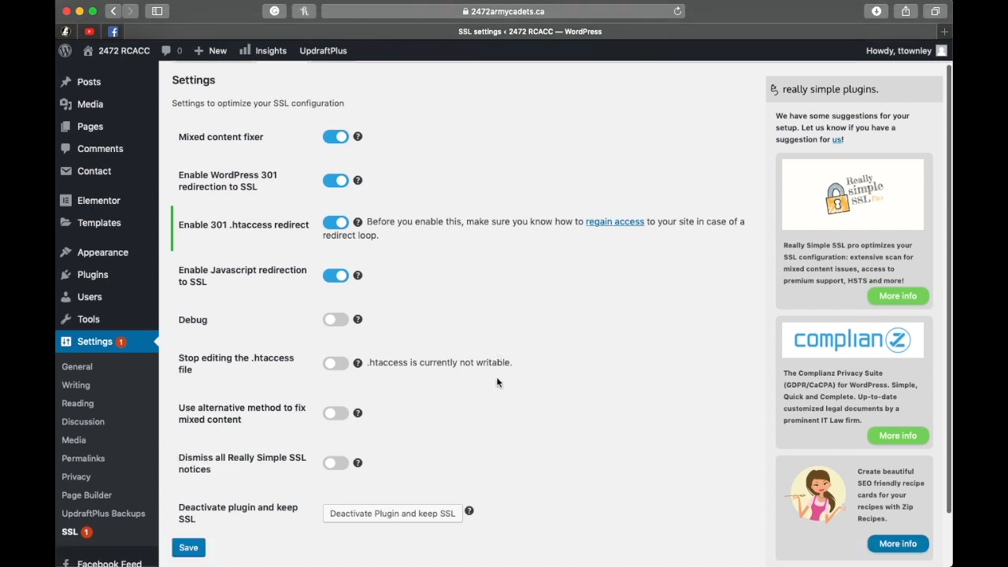
click(191, 490)
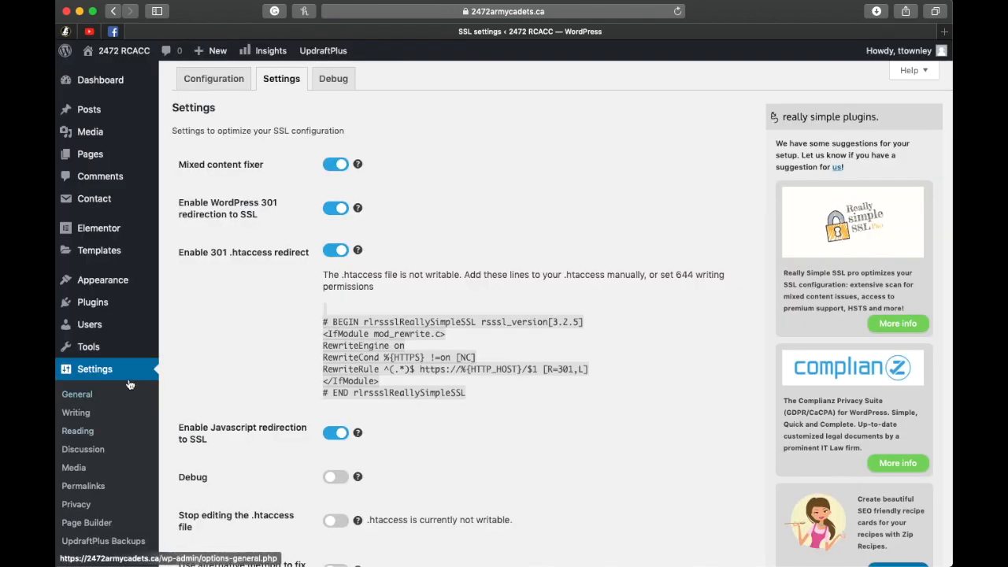
scroll(241, 354, up, 1)
scroll(241, 354, down, 1)
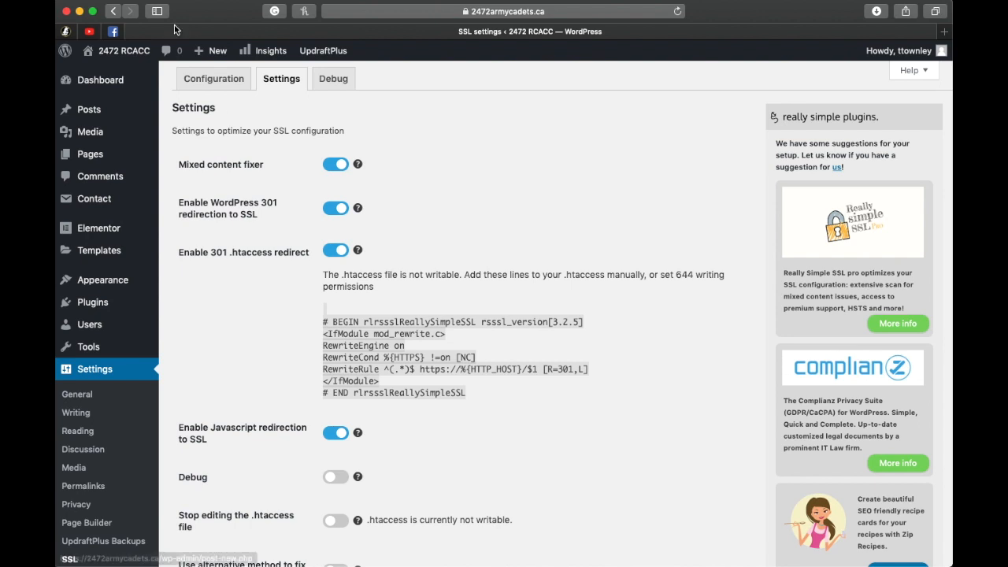
Step: Dismiss the Elementor notice, the UpdraftPlus notice and the WordPress welcome panel on the Dashboard
mouse_move(85, 131)
click(96, 81)
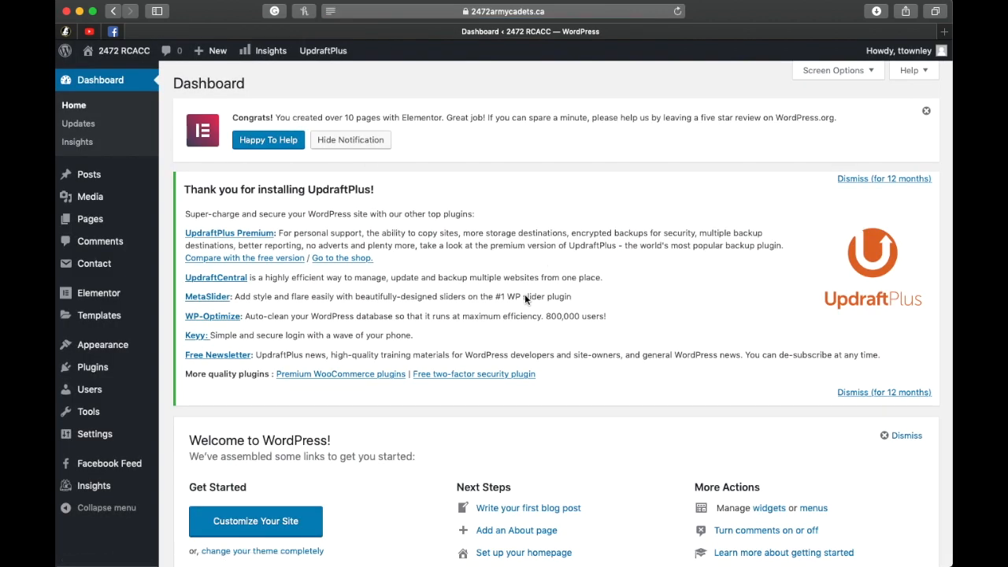
click(927, 115)
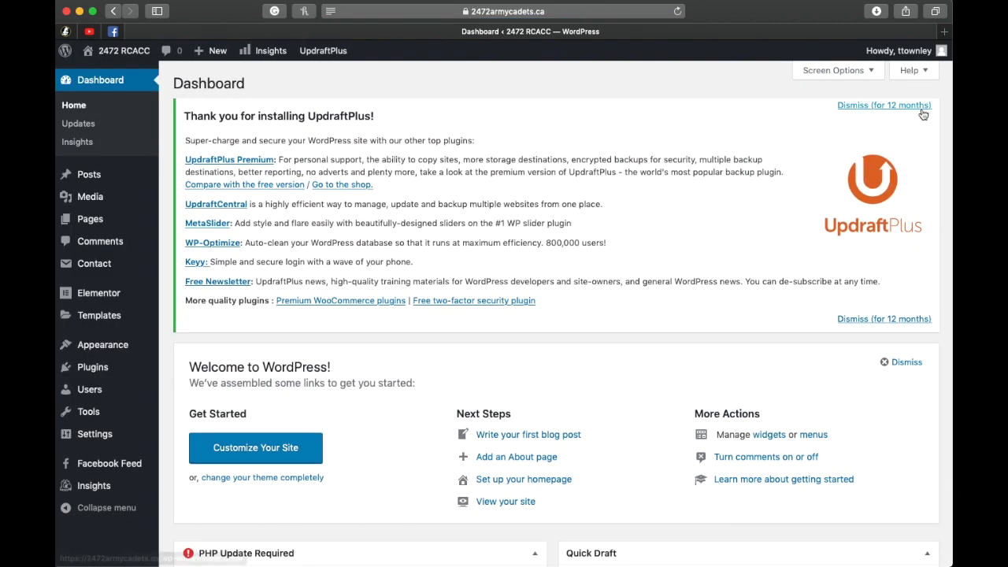
click(872, 107)
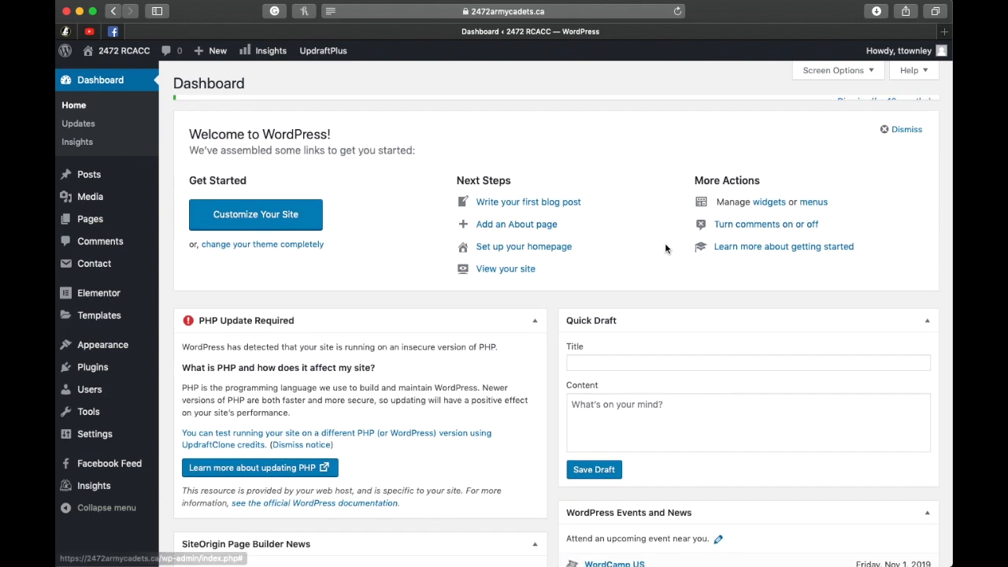
click(906, 125)
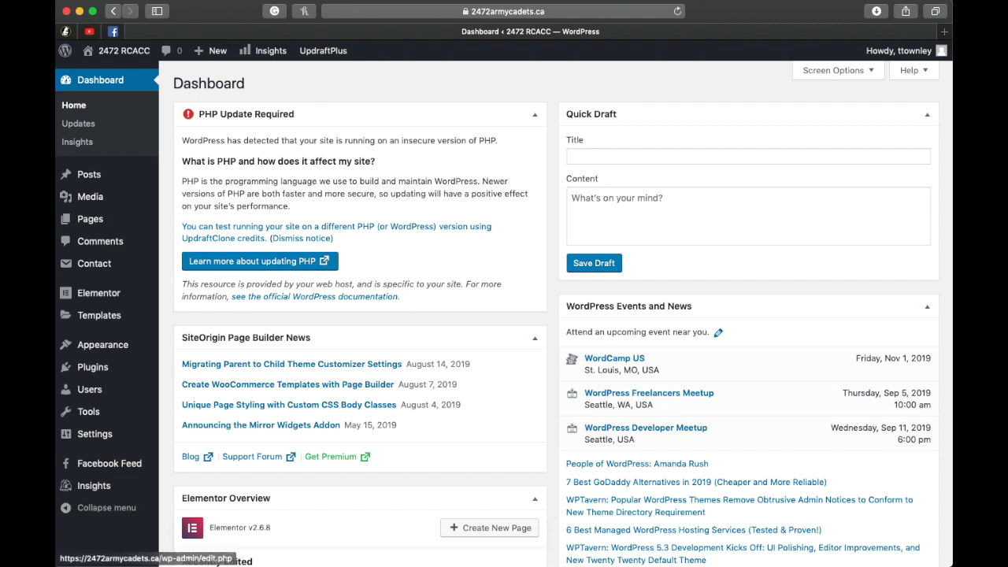
Step: Open the list of all site pages and look through both parts of it, returning to the first
mouse_move(89, 225)
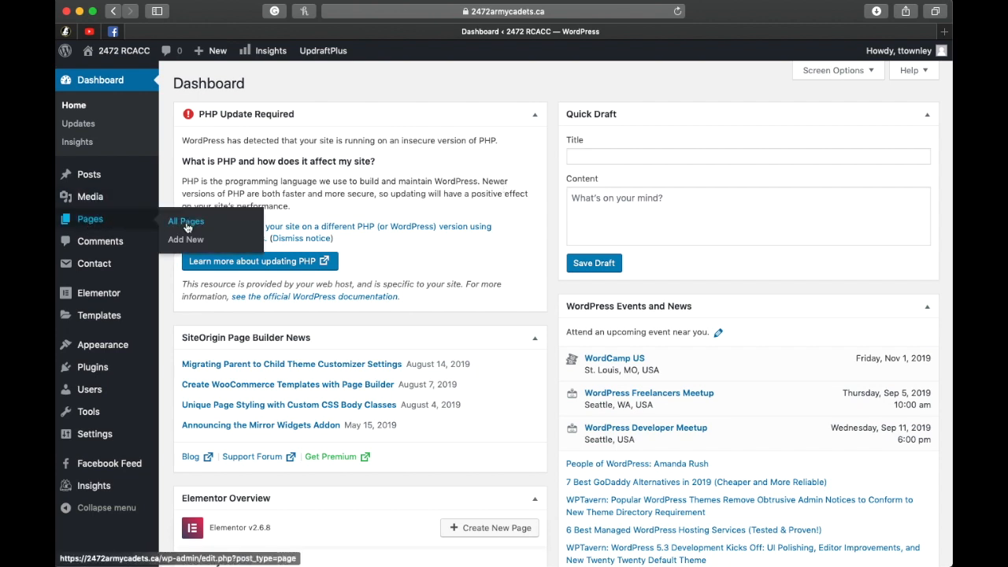
click(92, 225)
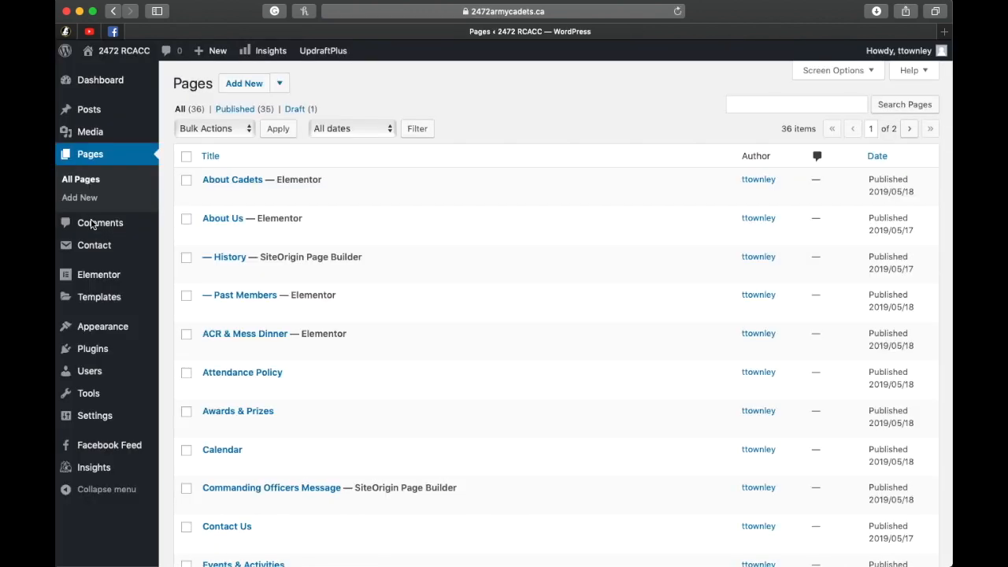
scroll(561, 256, down, 10)
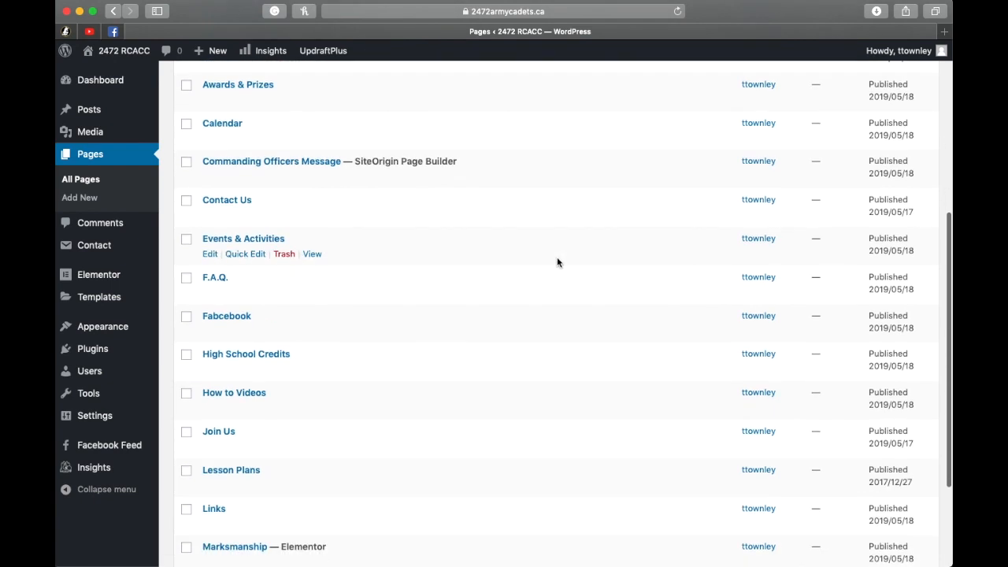
click(908, 506)
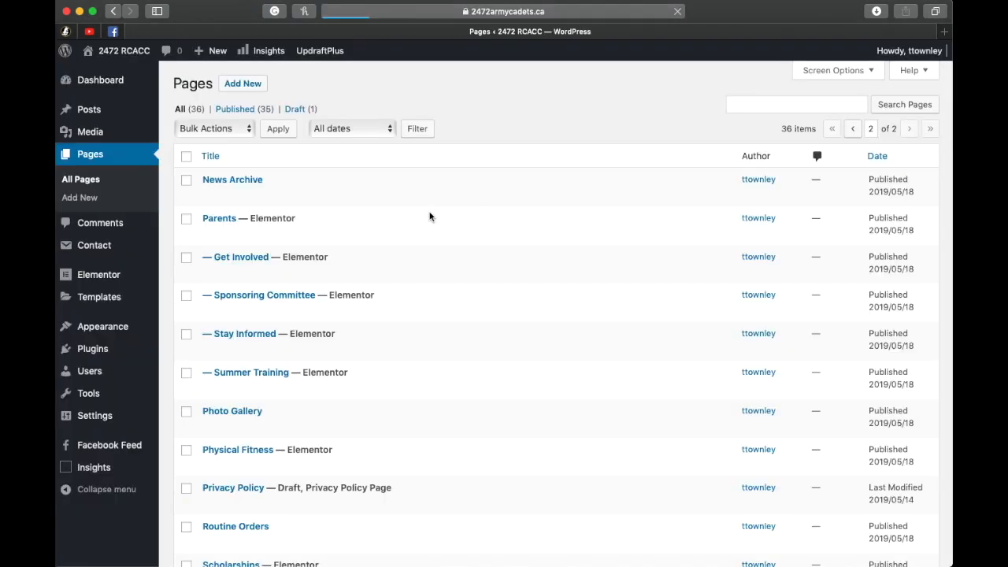
scroll(429, 217, down, 8)
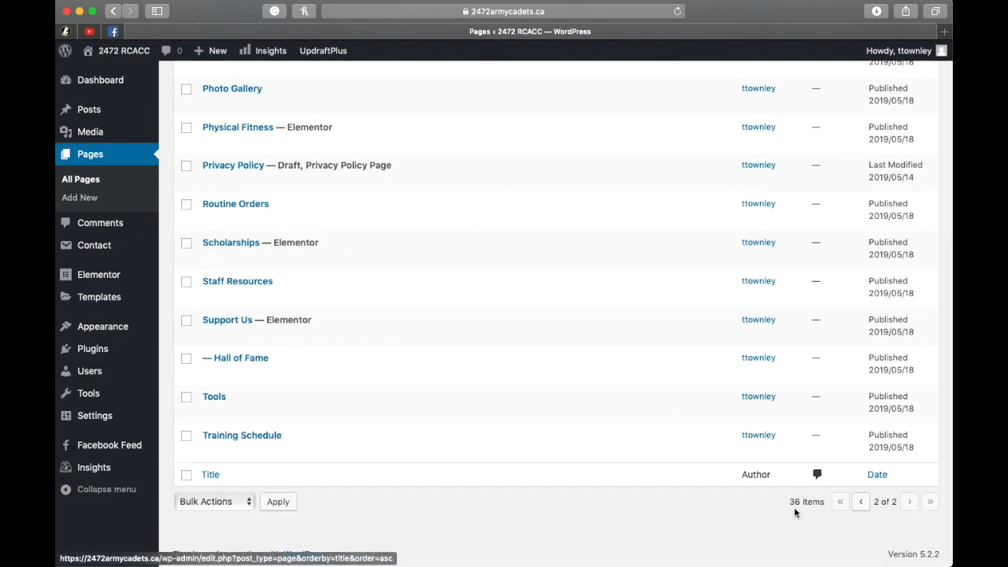
click(861, 502)
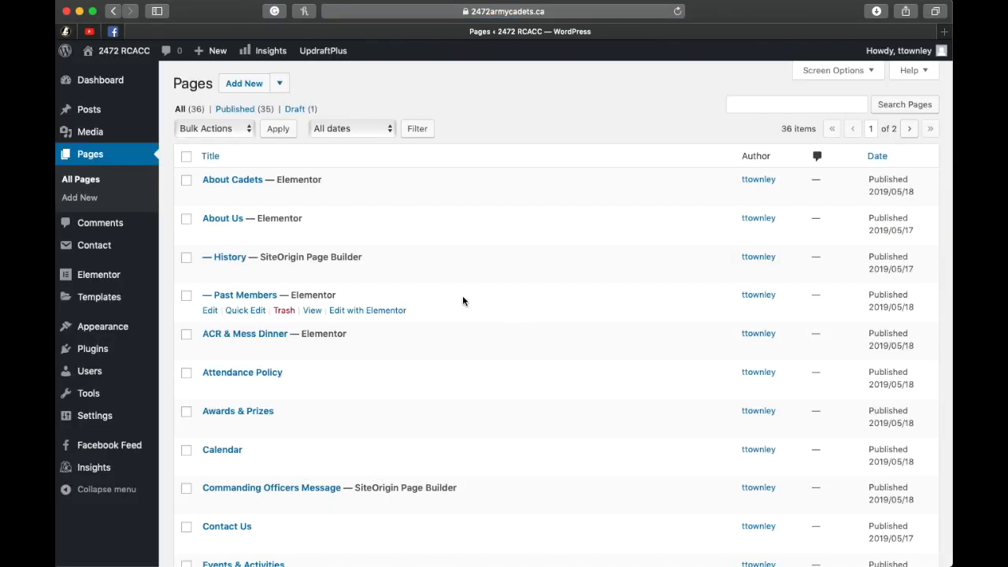
Step: Open the About Cadets page for editing, dismiss the block editor tip and launch it in Elementor
scroll(462, 296, down, 2)
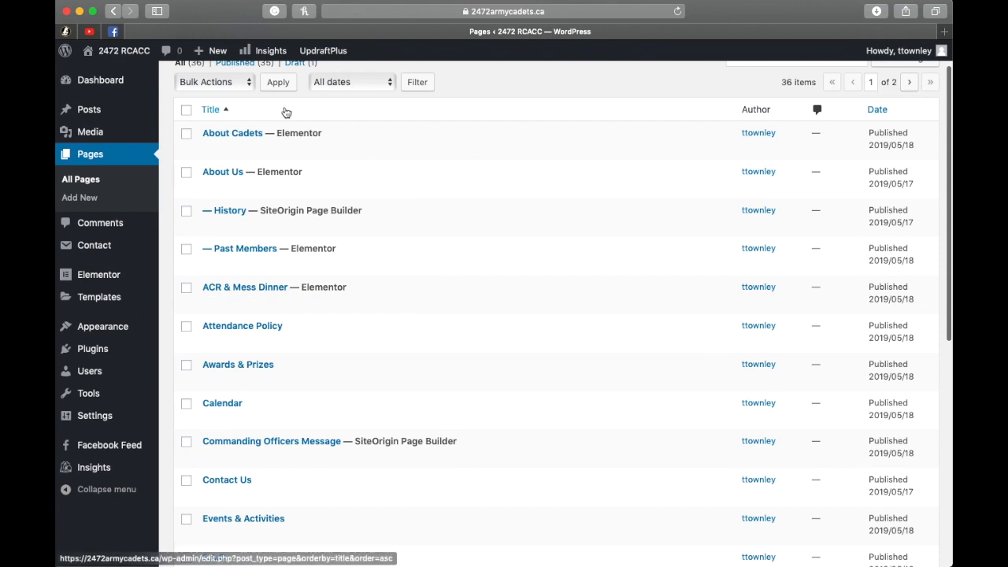
click(241, 136)
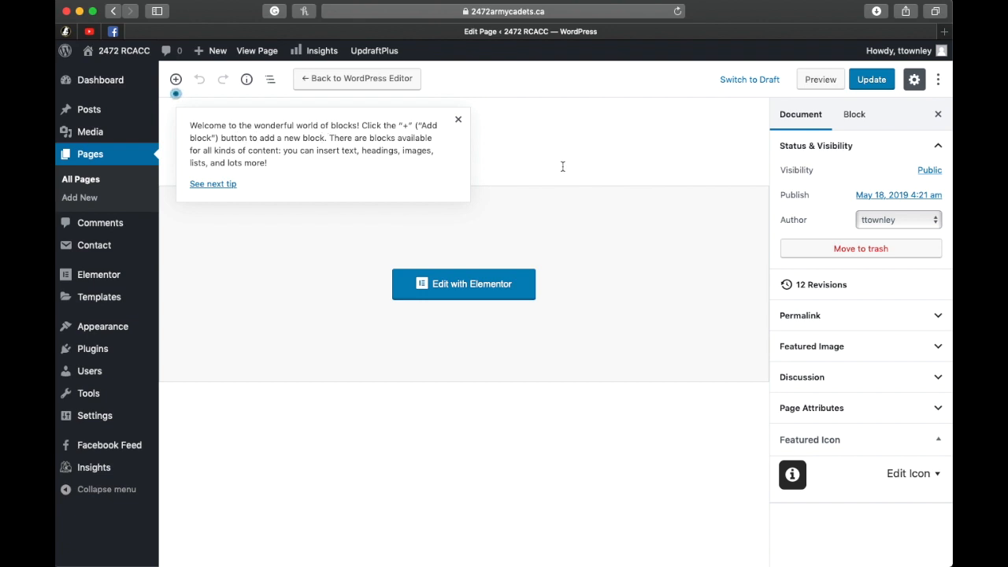
click(458, 121)
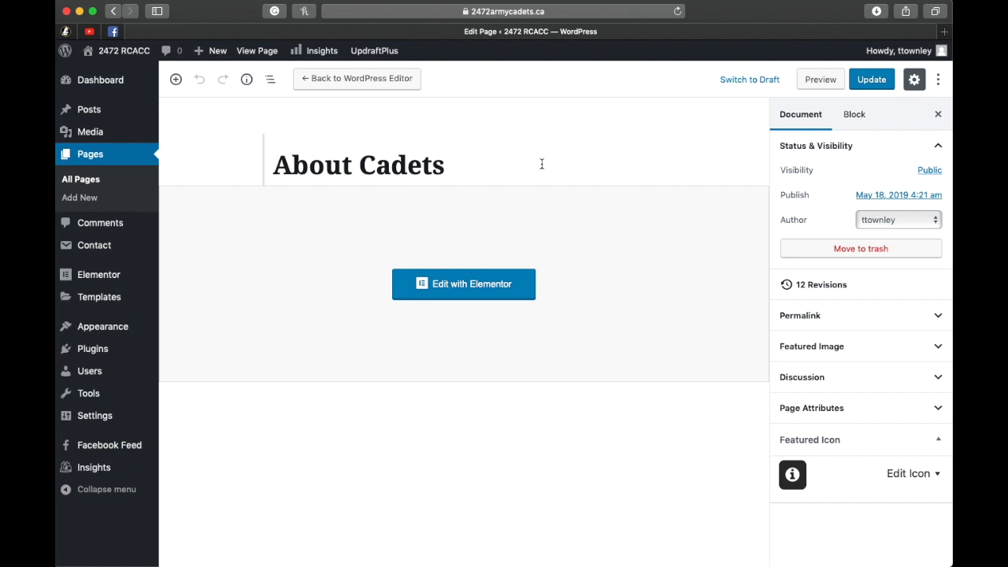
click(473, 293)
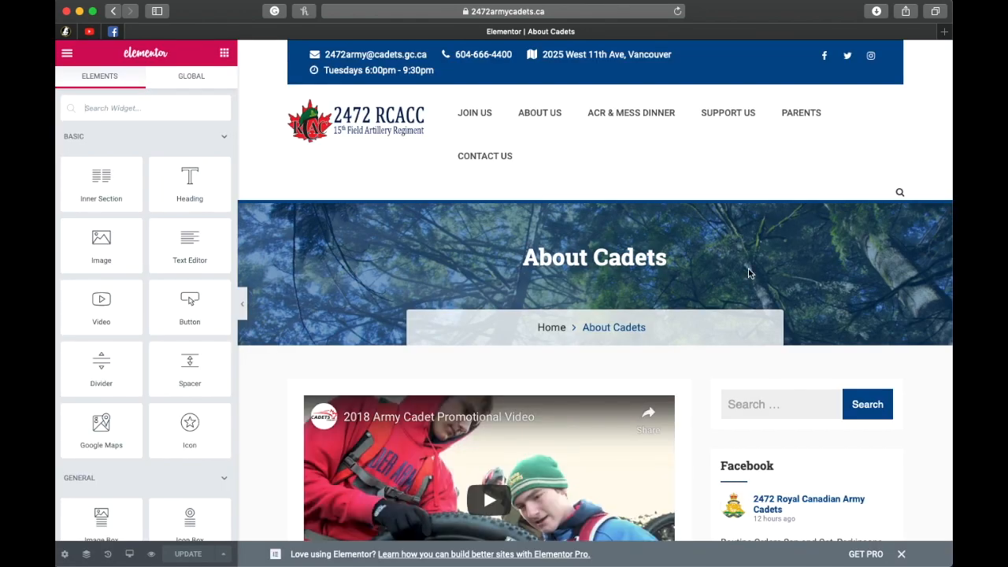
Step: Examine the About Cadets page layout in Elementor, from the video and training text to the area for new sections
scroll(749, 274, down, 1)
scroll(751, 274, down, 10)
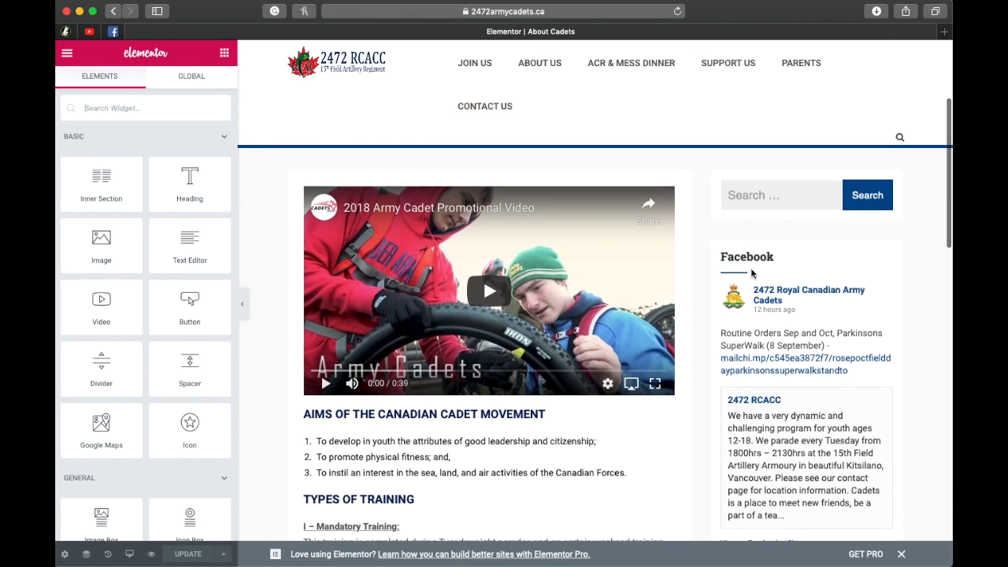
scroll(634, 258, down, 10)
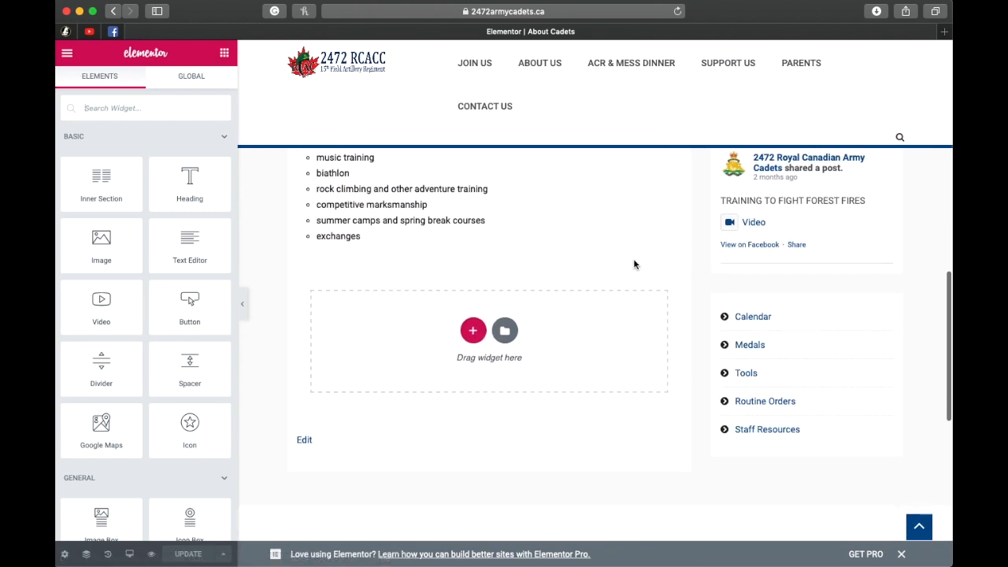
scroll(633, 258, up, 10)
scroll(633, 258, down, 1)
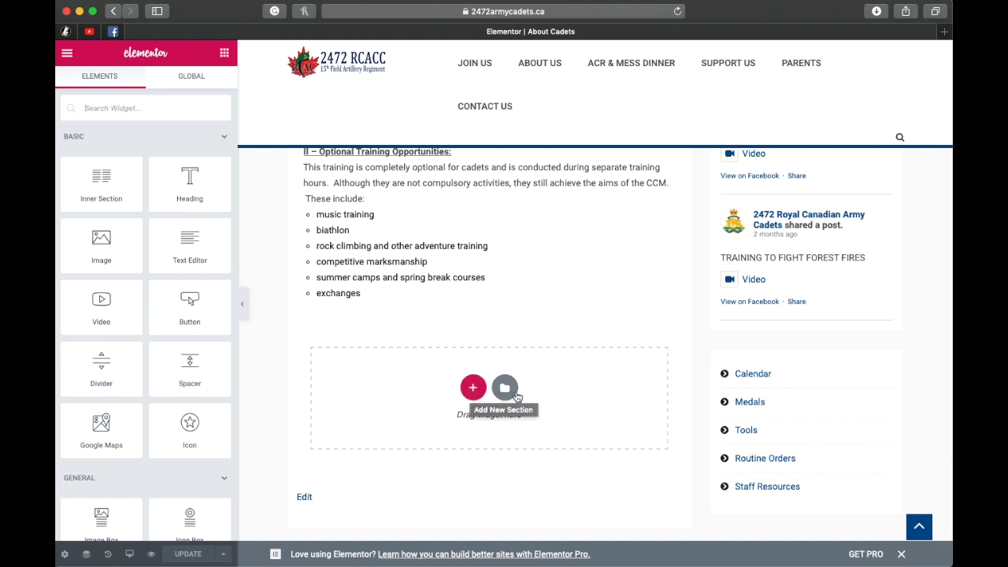
scroll(670, 415, up, 1)
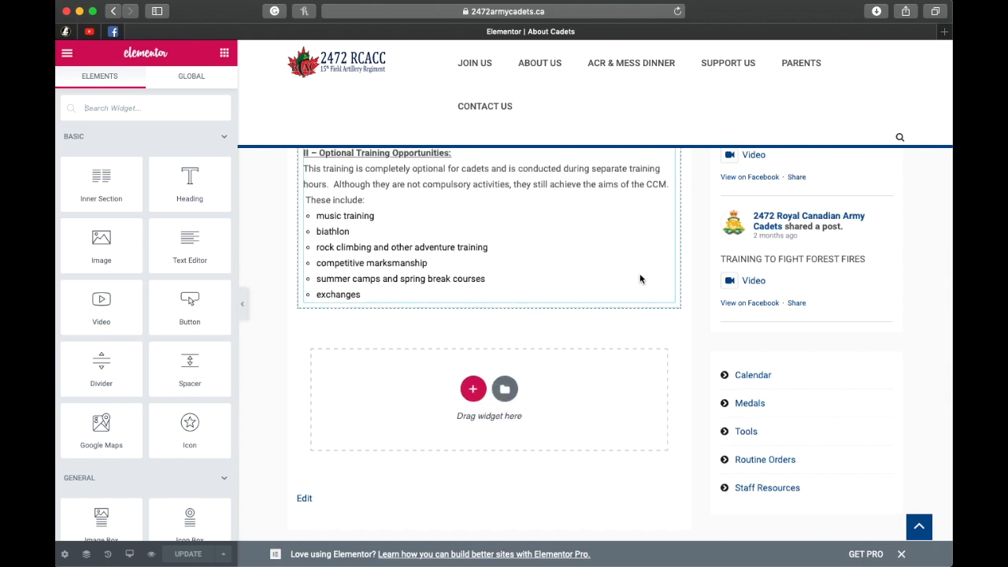
scroll(634, 356, up, 5)
scroll(635, 356, up, 10)
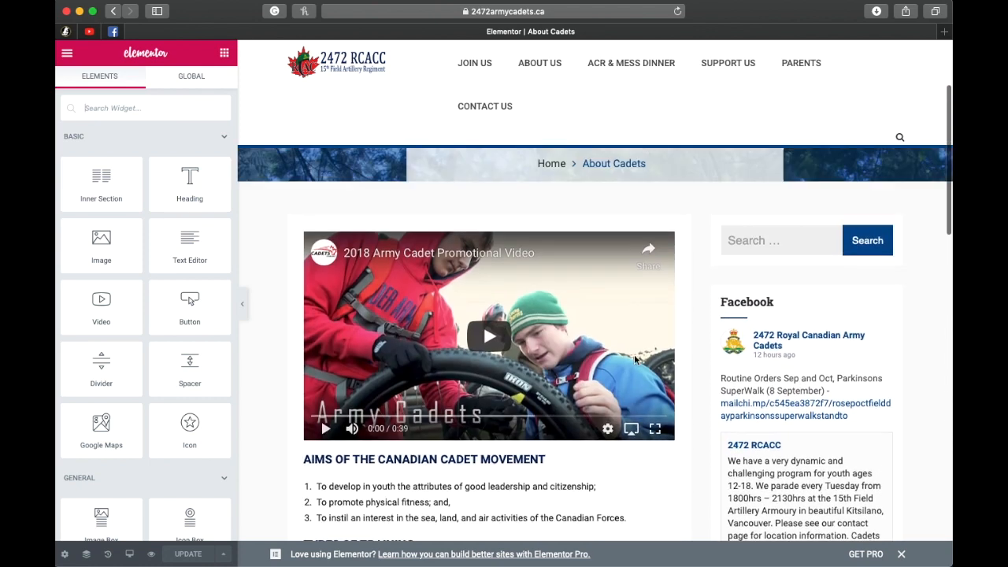
scroll(635, 356, down, 3)
scroll(635, 360, down, 5)
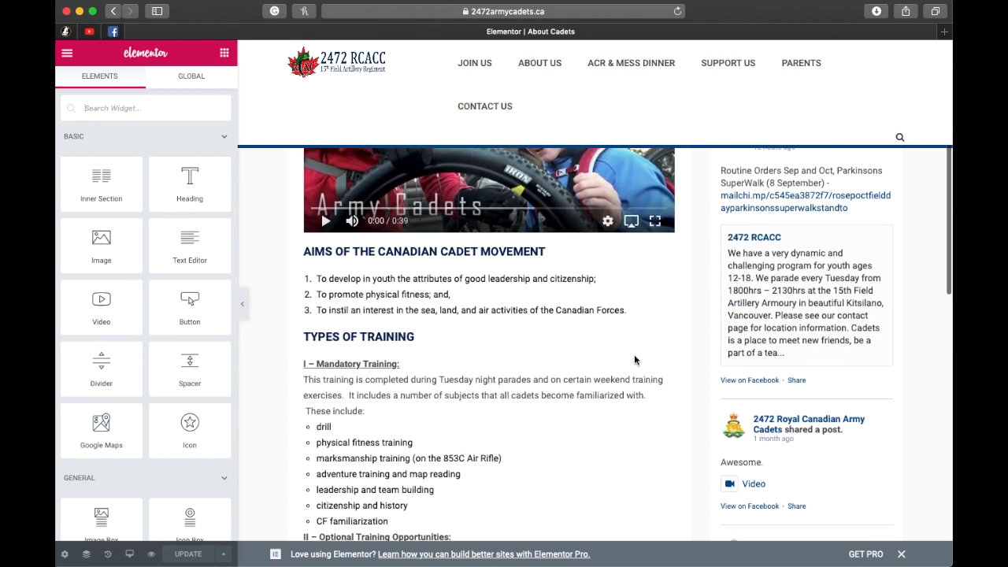
scroll(635, 360, down, 1)
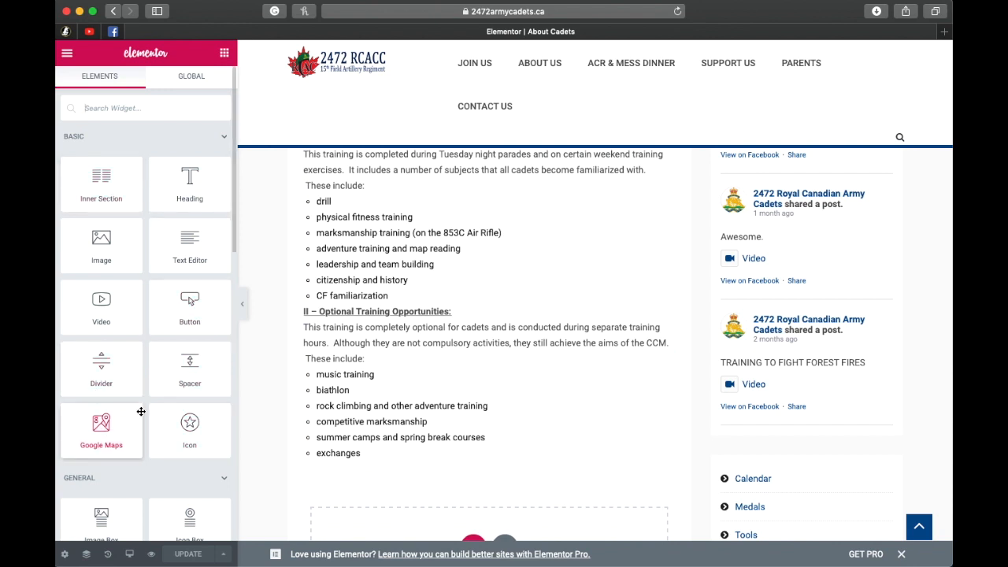
Step: Look through the Basic and General widgets Elementor offers, down to the WordPress group, and return to the beginning of the list
scroll(139, 407, down, 4)
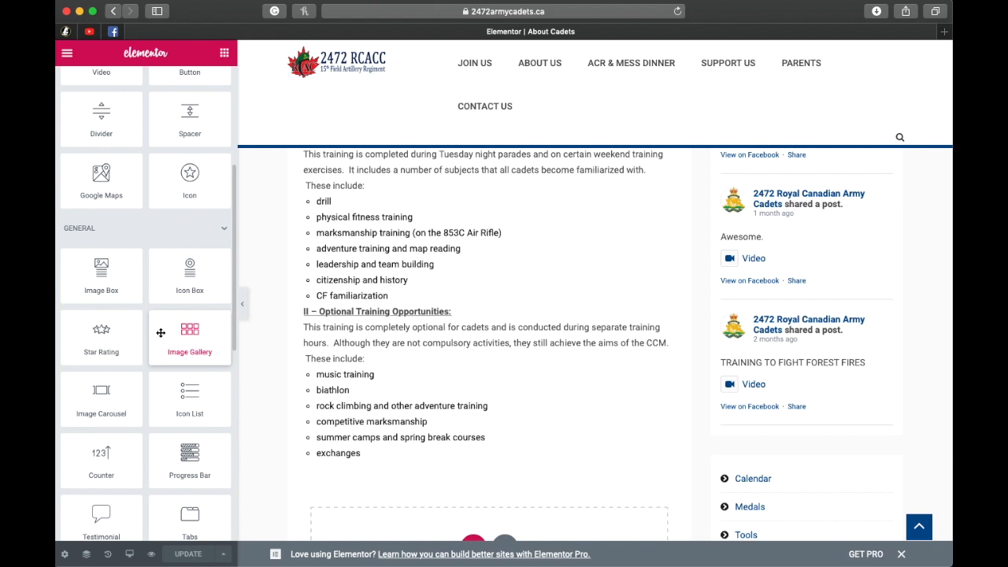
scroll(160, 333, down, 8)
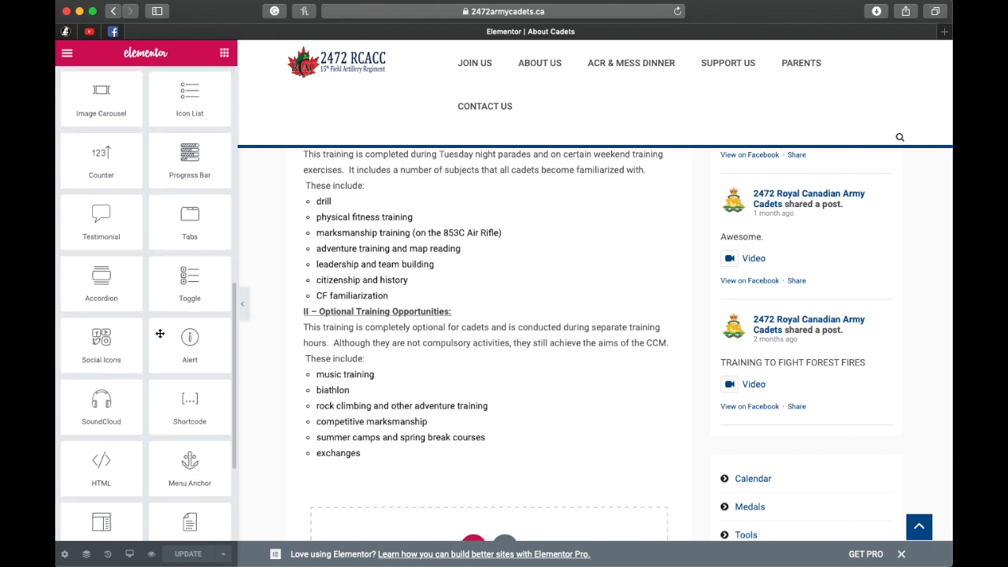
scroll(160, 333, up, 5)
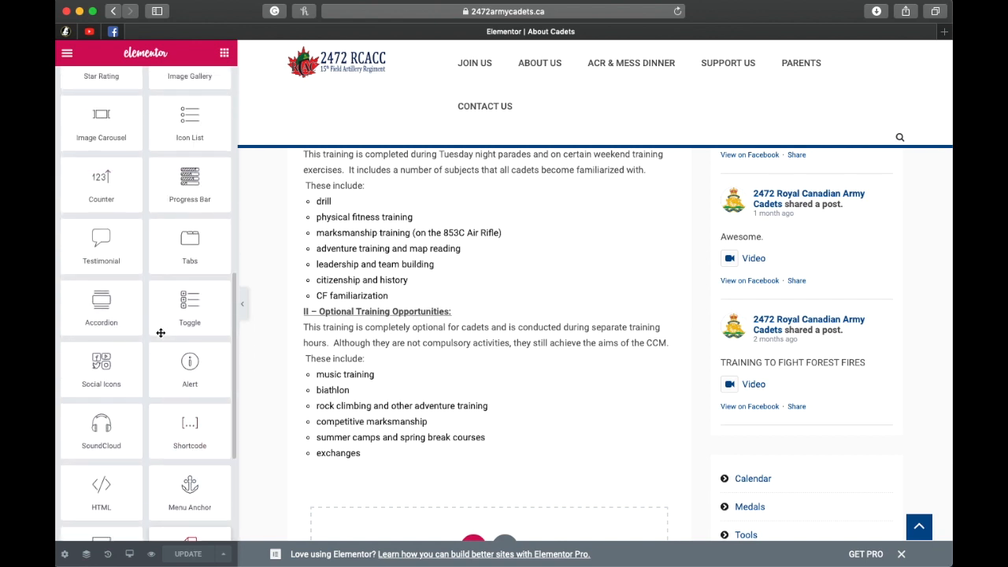
scroll(160, 335, down, 5)
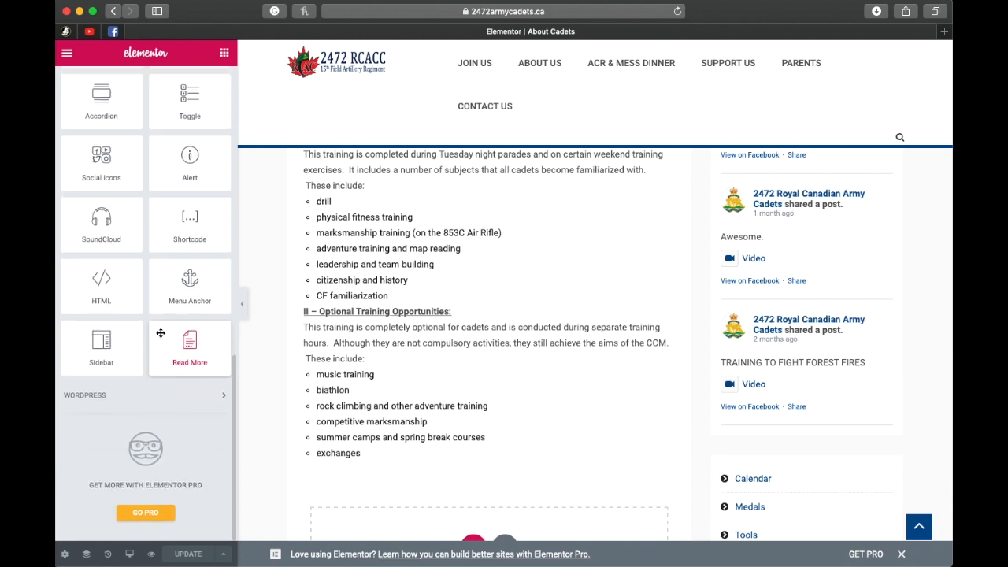
scroll(161, 333, up, 15)
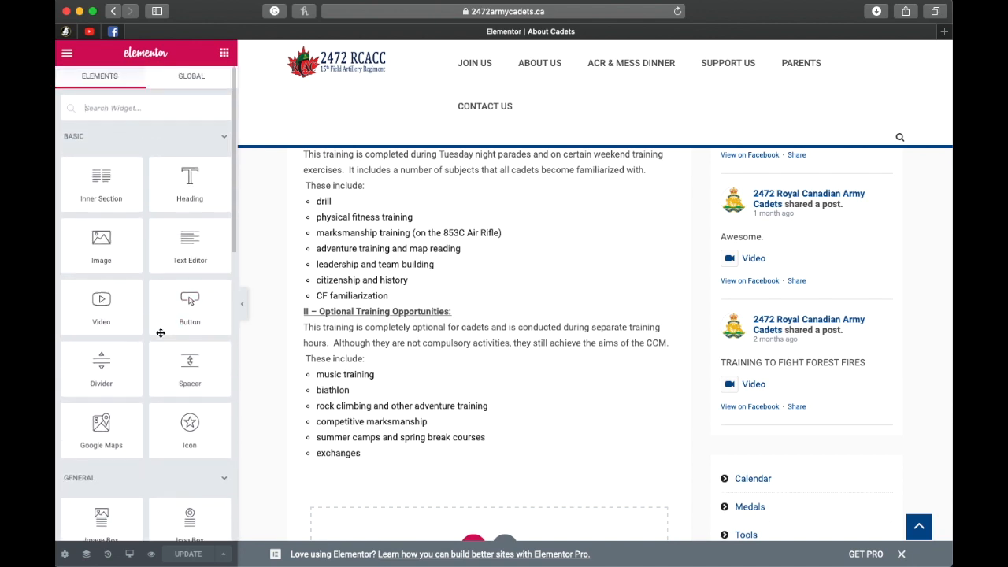
scroll(161, 333, down, 16)
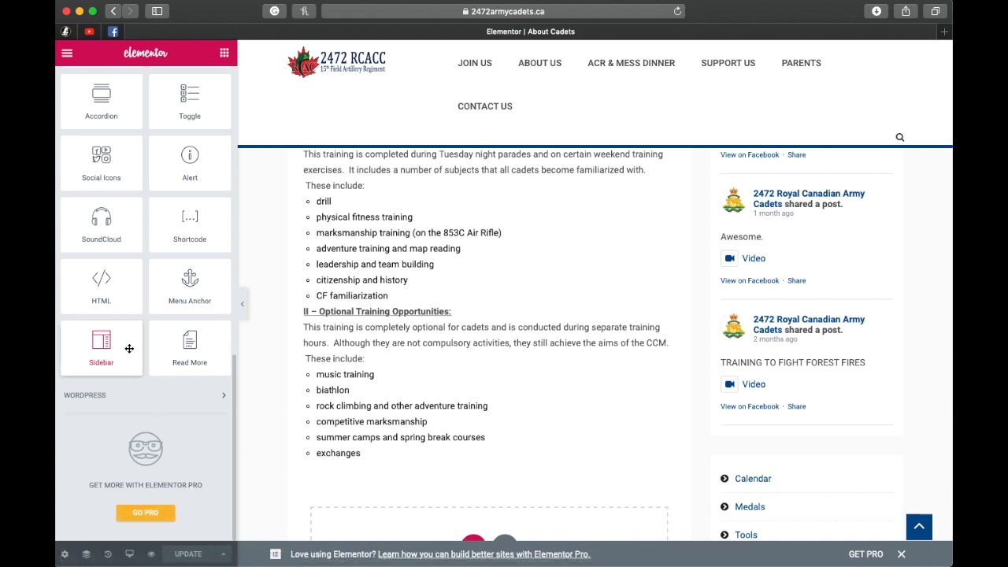
scroll(130, 344, up, 4)
scroll(130, 344, up, 5)
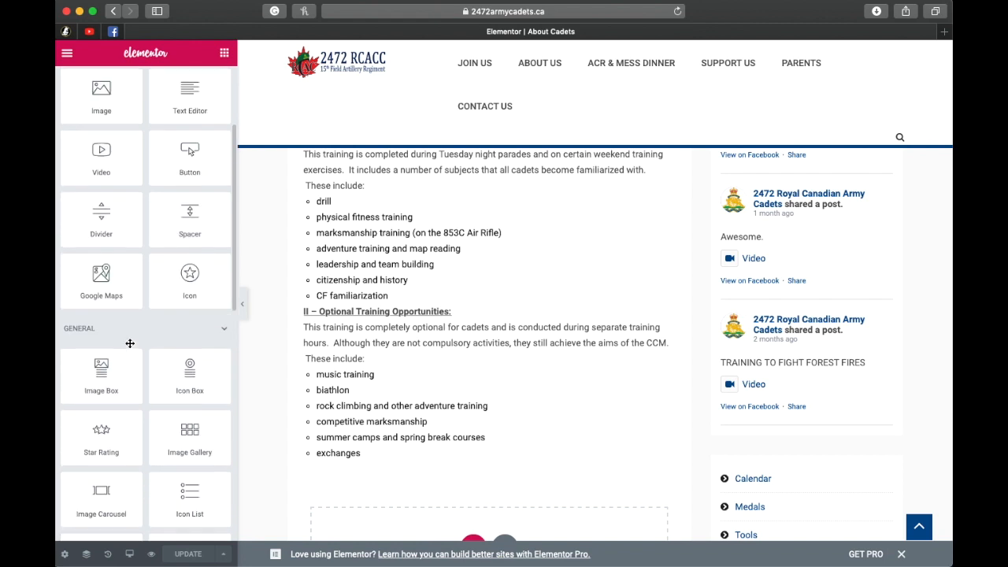
scroll(541, 364, up, 1)
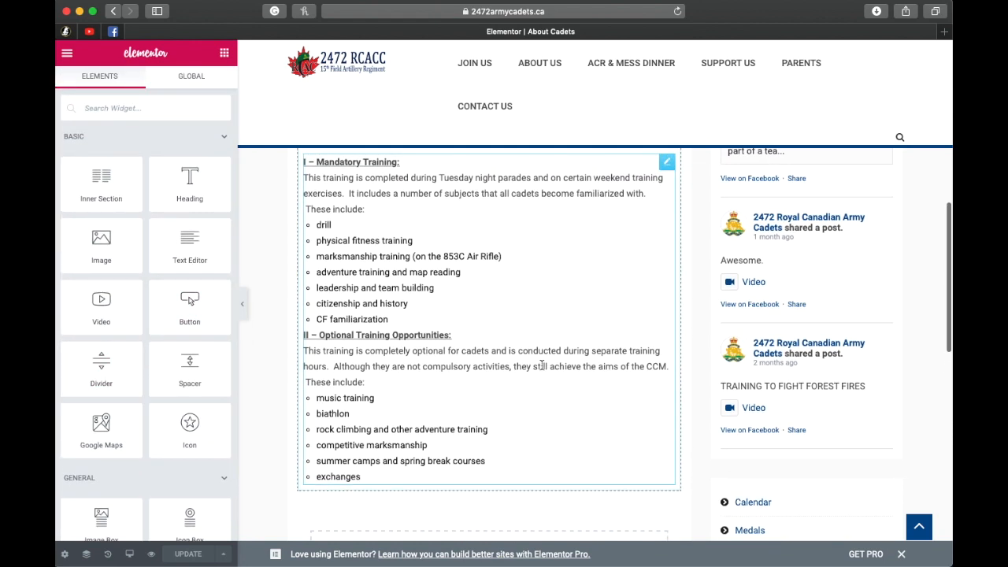
Step: Open the Mandatory Training text block for editing in Elementor and look through its text and bullet lists
scroll(542, 368, up, 4)
scroll(542, 368, up, 4)
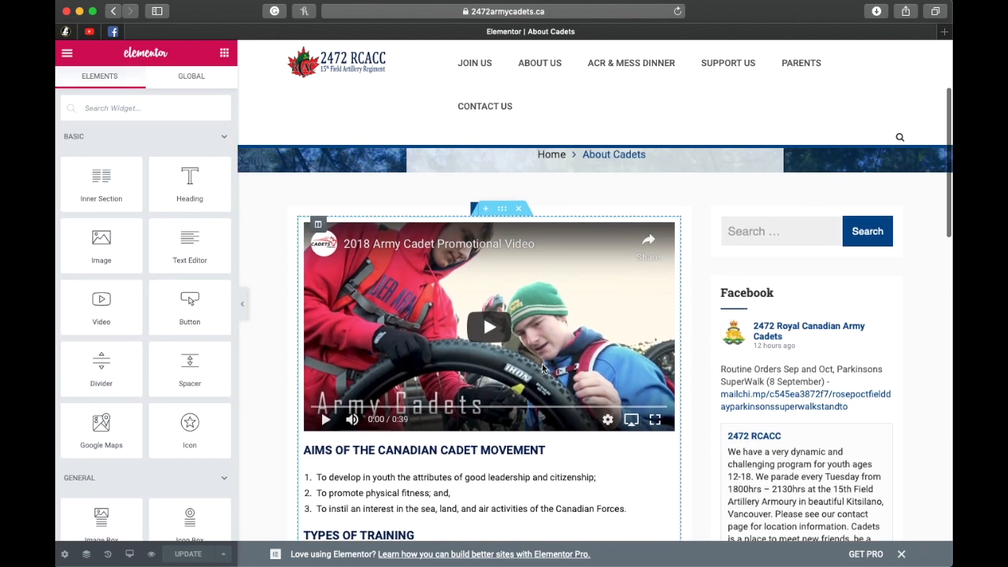
scroll(542, 368, down, 5)
scroll(542, 368, down, 2)
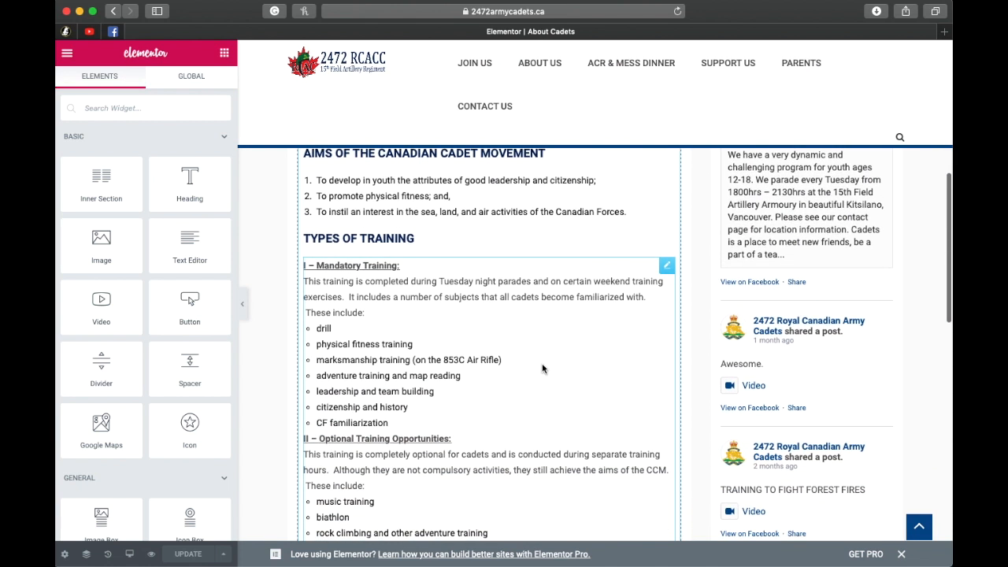
click(666, 266)
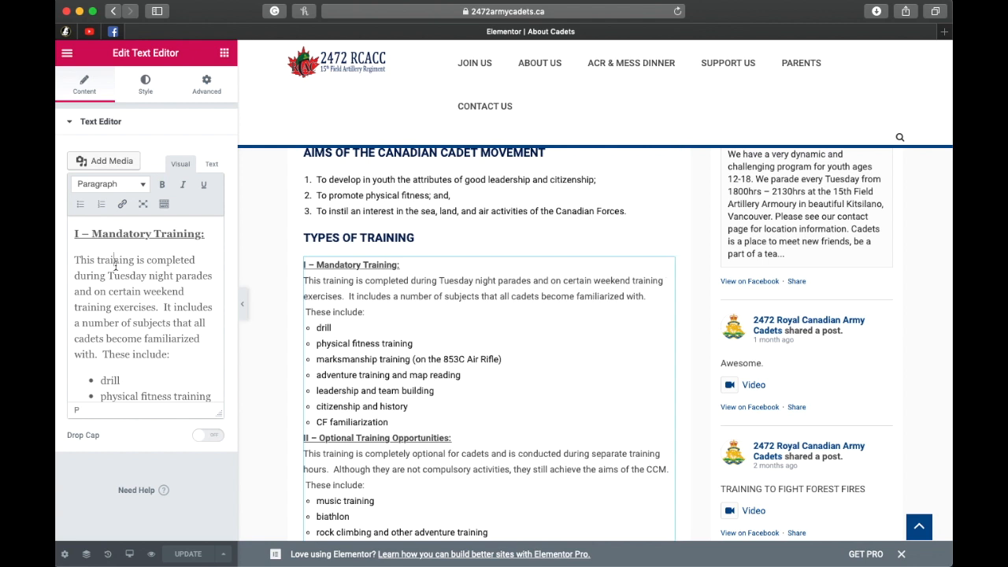
drag(153, 266, 177, 303)
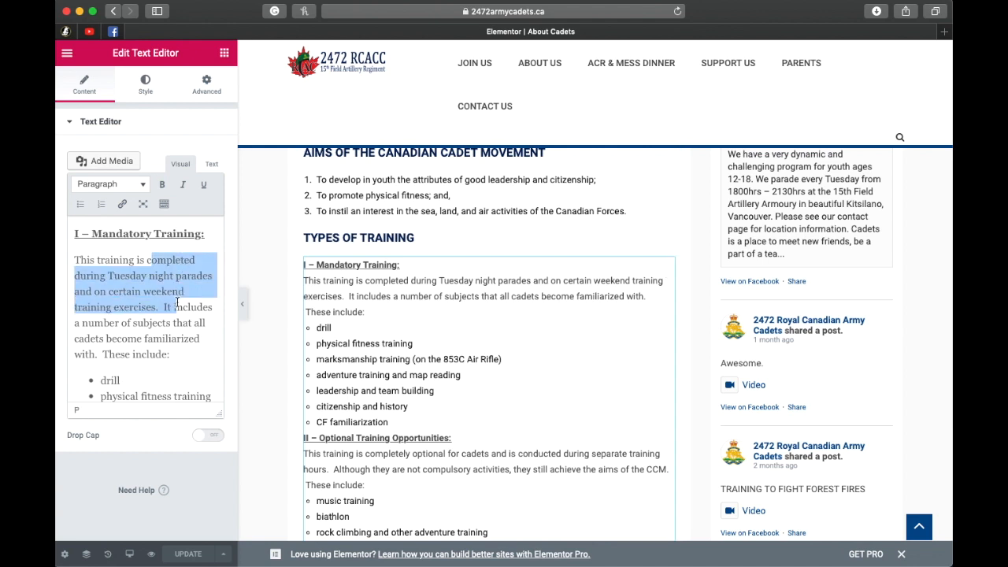
drag(128, 339, 153, 339)
click(156, 370)
scroll(165, 339, down, 5)
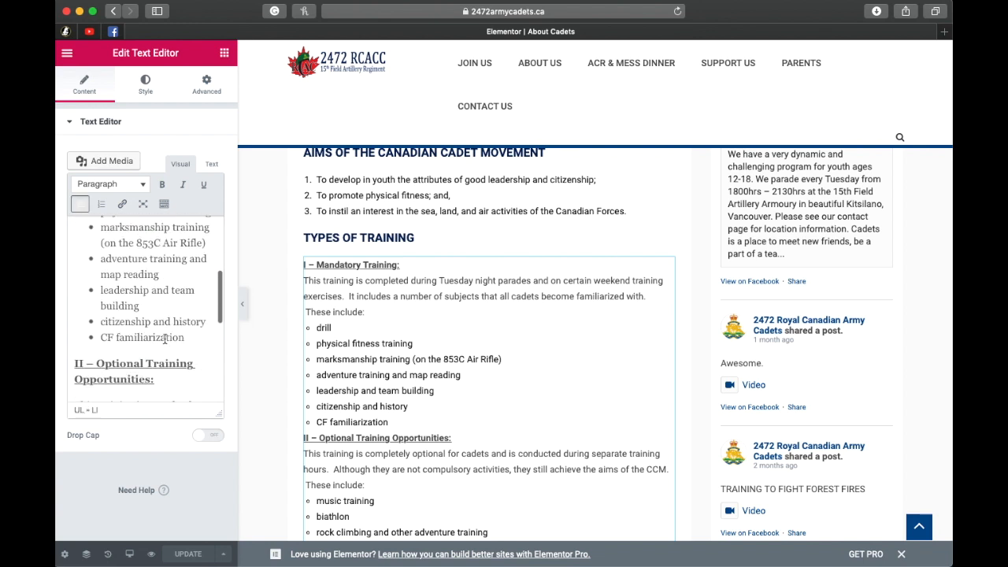
scroll(165, 339, down, 1)
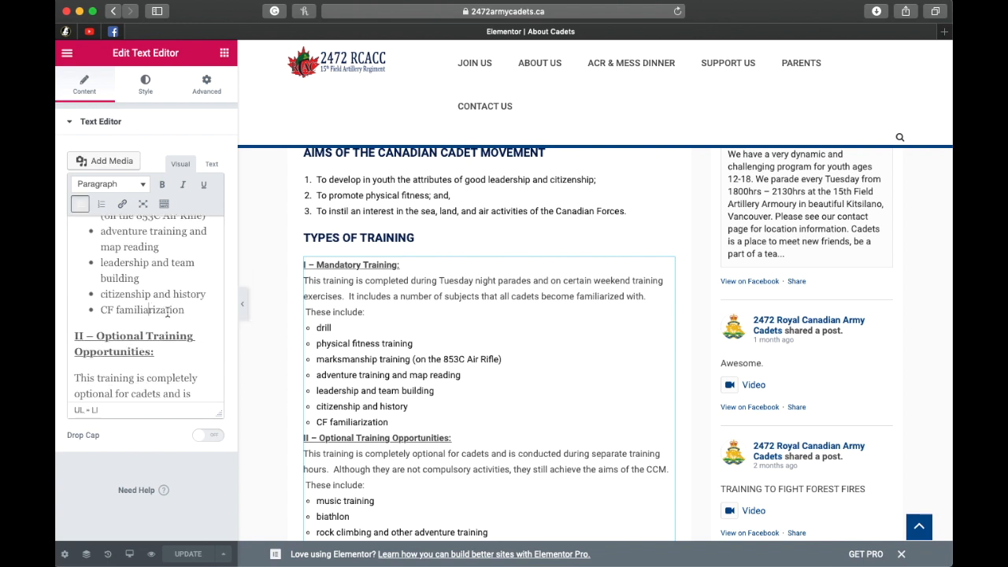
scroll(167, 313, down, 3)
scroll(165, 310, up, 10)
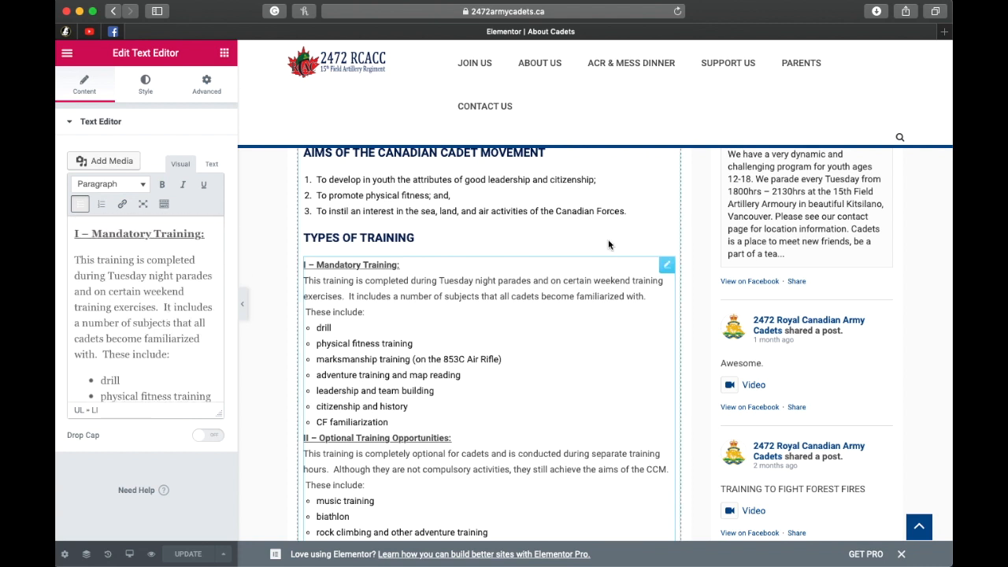
Step: Add an extra "s" to "is" in the first Mandatory Training sentence, leave the text block and check the save options
click(143, 260)
text(s)
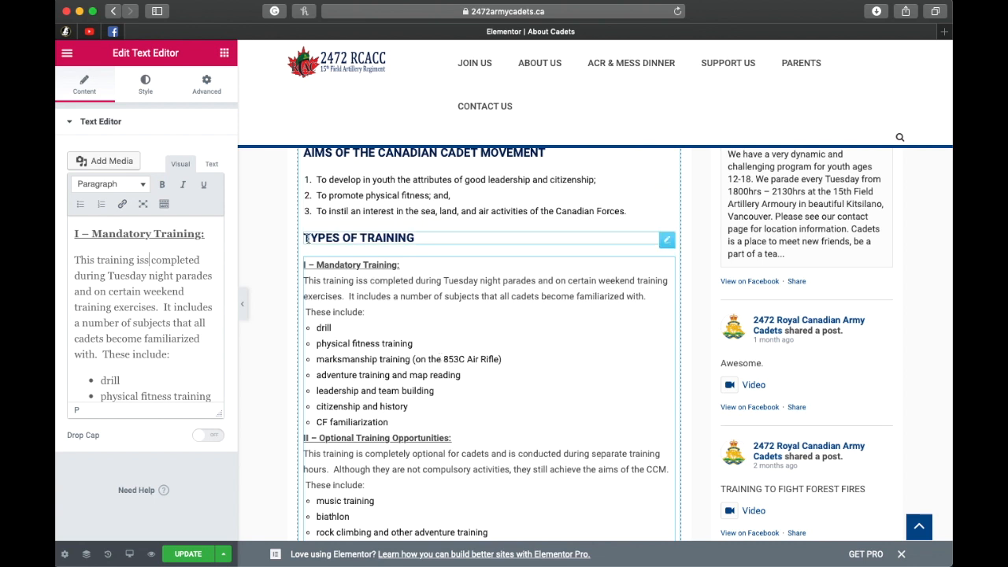
click(271, 284)
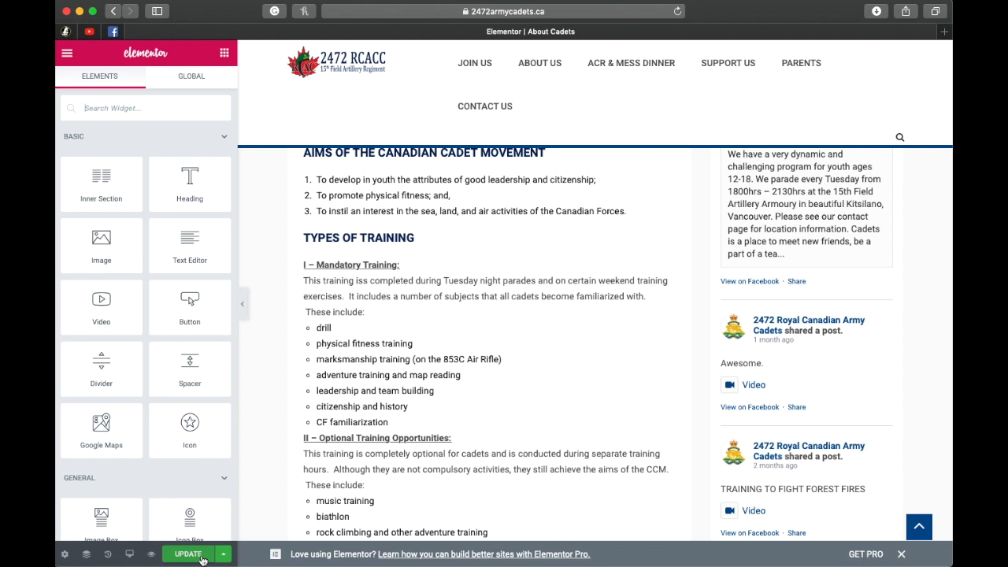
click(226, 556)
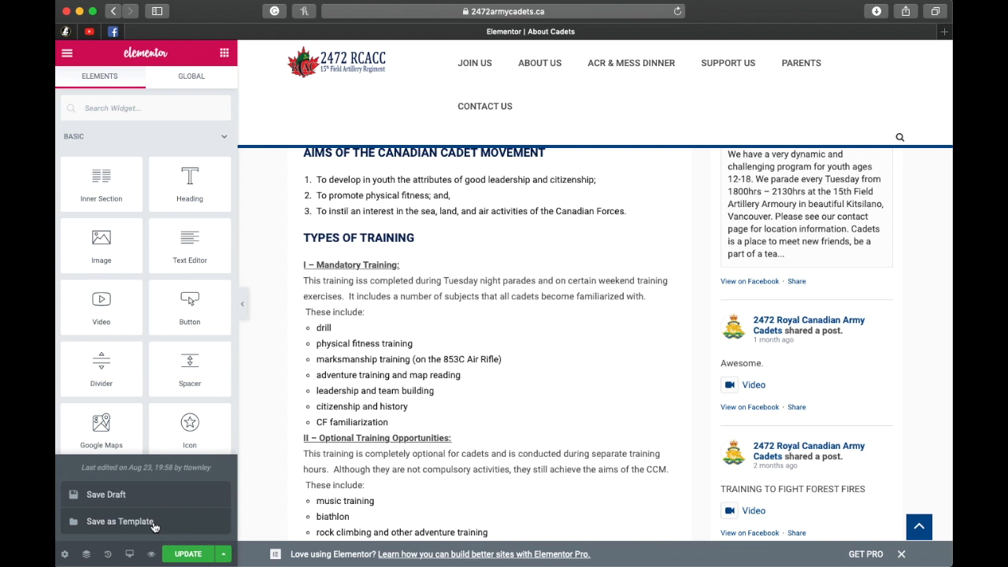
click(223, 555)
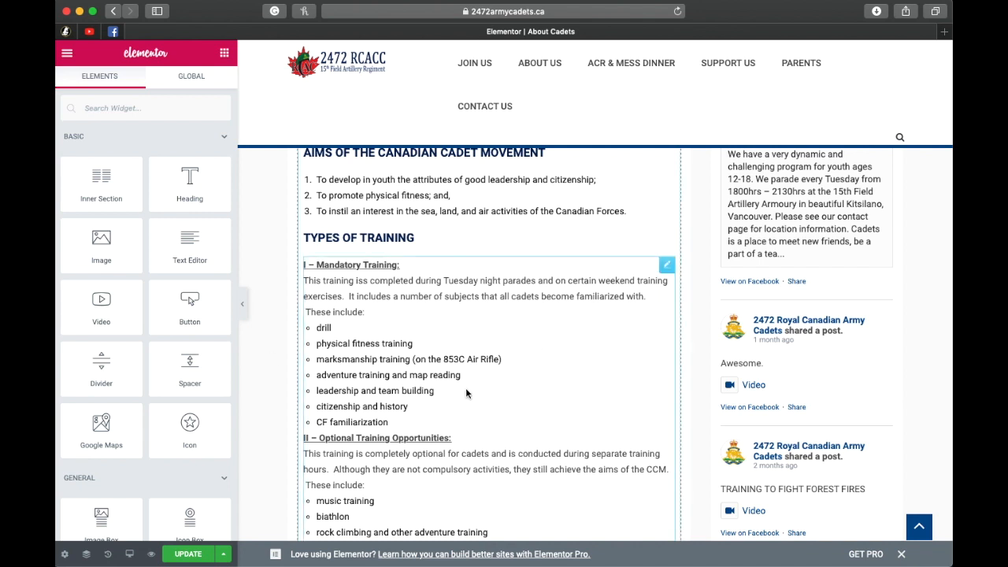
Step: Reopen the Mandatory Training text block, correct "iss" to "is" in its first sentence and update the page
scroll(466, 389, up, 5)
scroll(467, 395, up, 2)
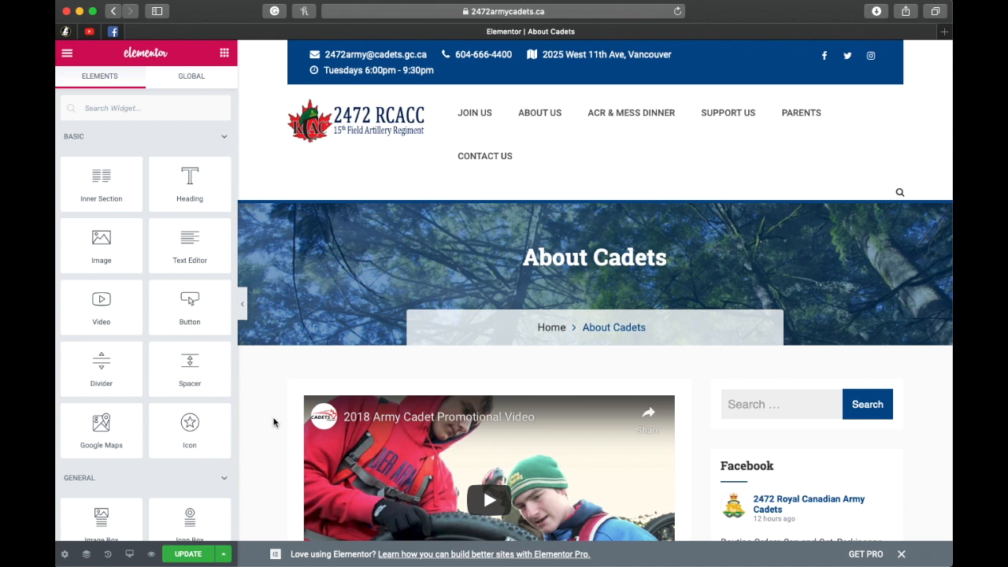
scroll(272, 421, down, 6)
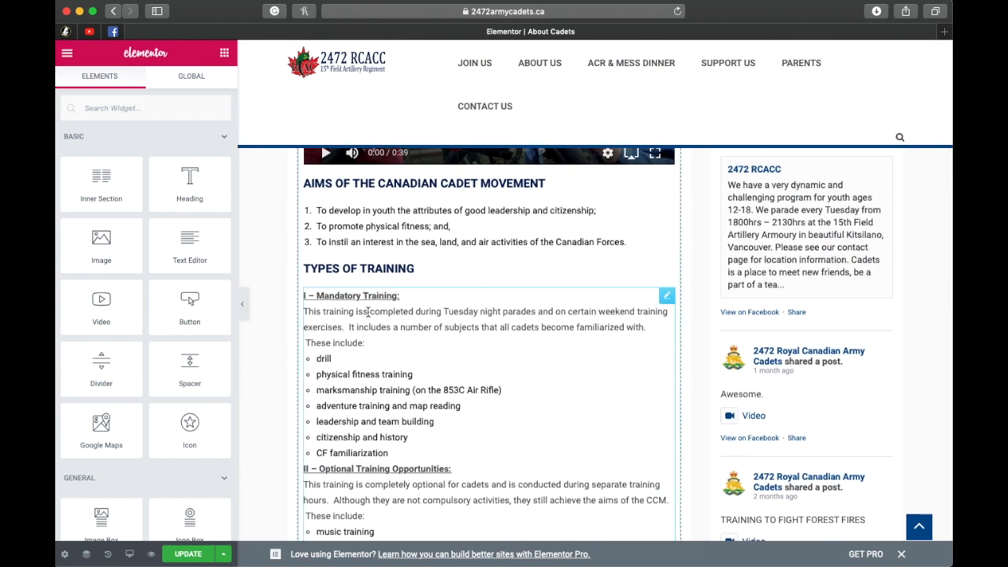
click(518, 514)
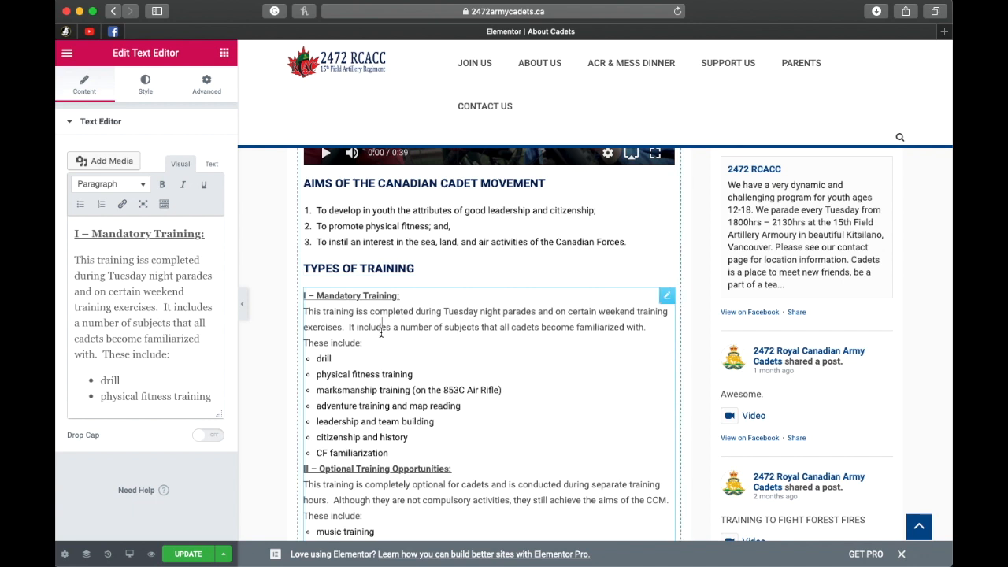
click(148, 260)
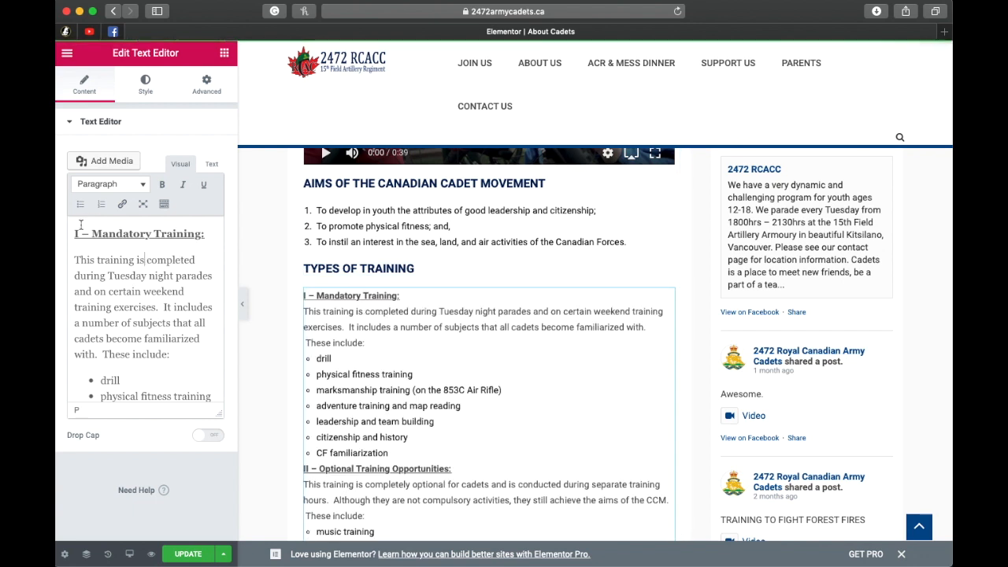
click(186, 555)
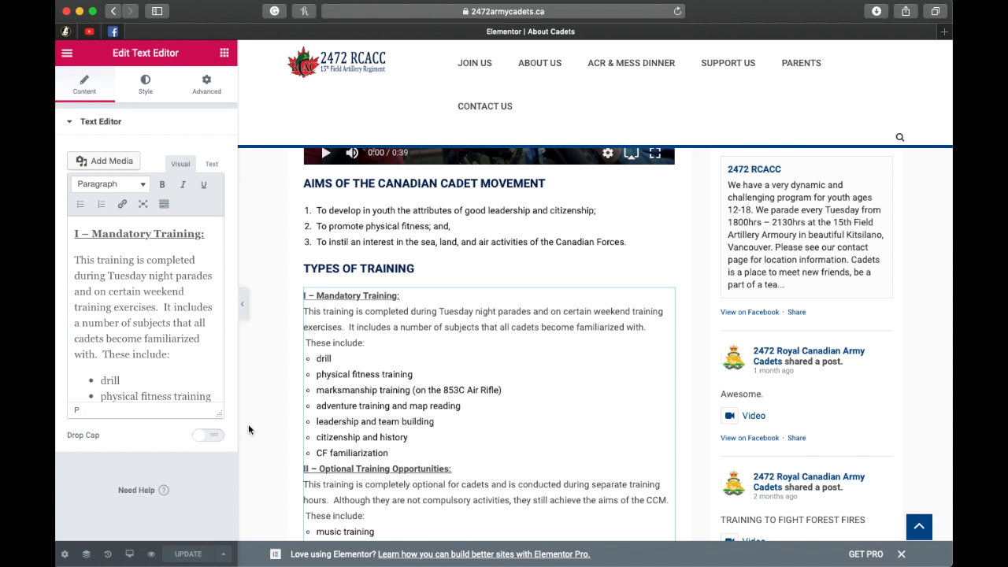
Step: Exit Elementor to the WordPress page editor and open a preview of the About Cadets page
scroll(268, 373, up, 10)
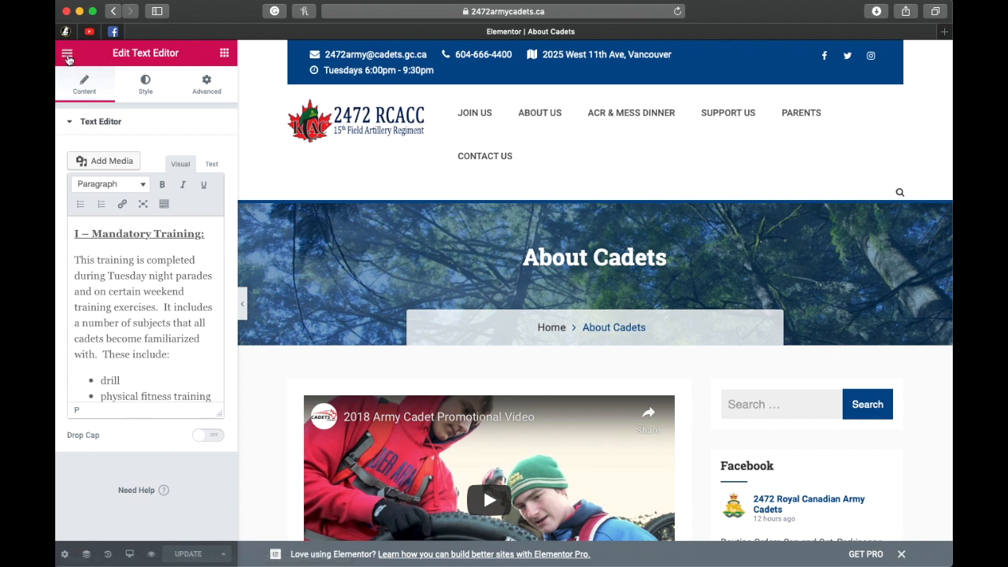
click(67, 55)
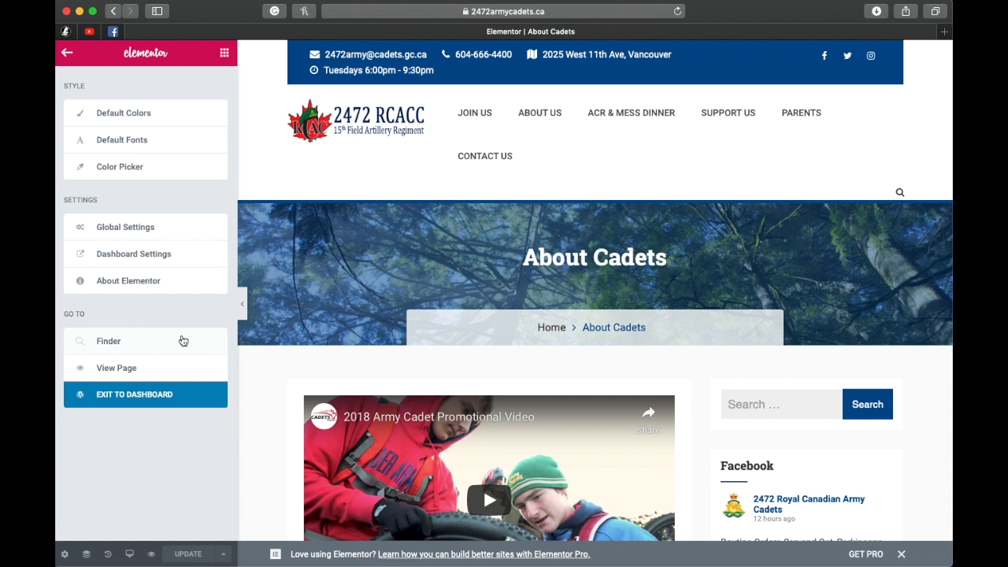
click(109, 398)
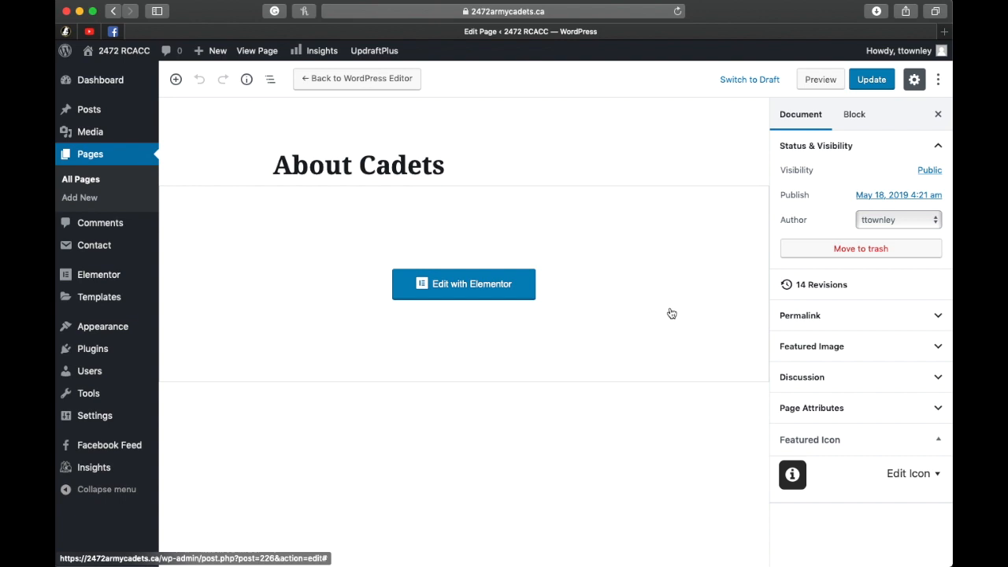
click(819, 82)
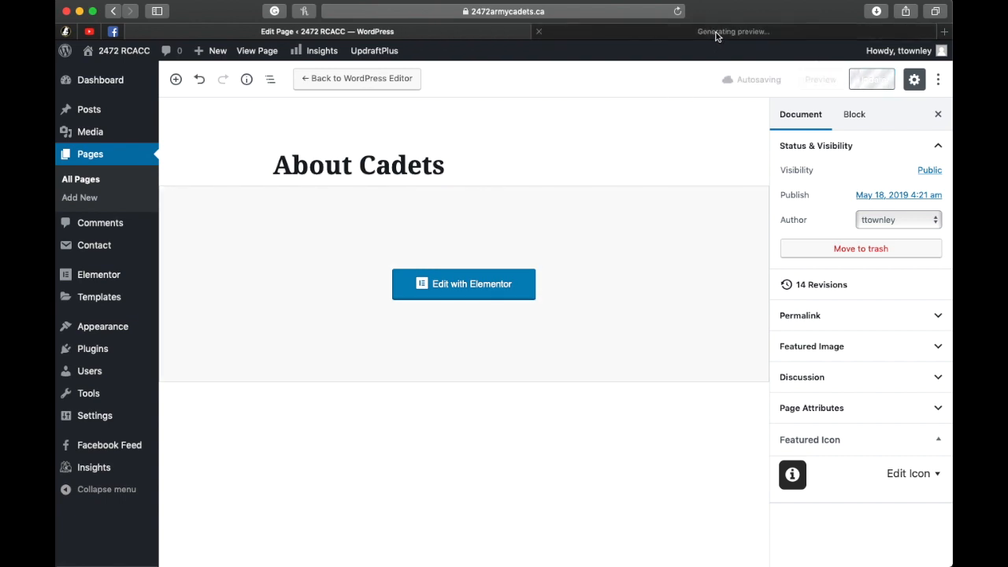
click(740, 33)
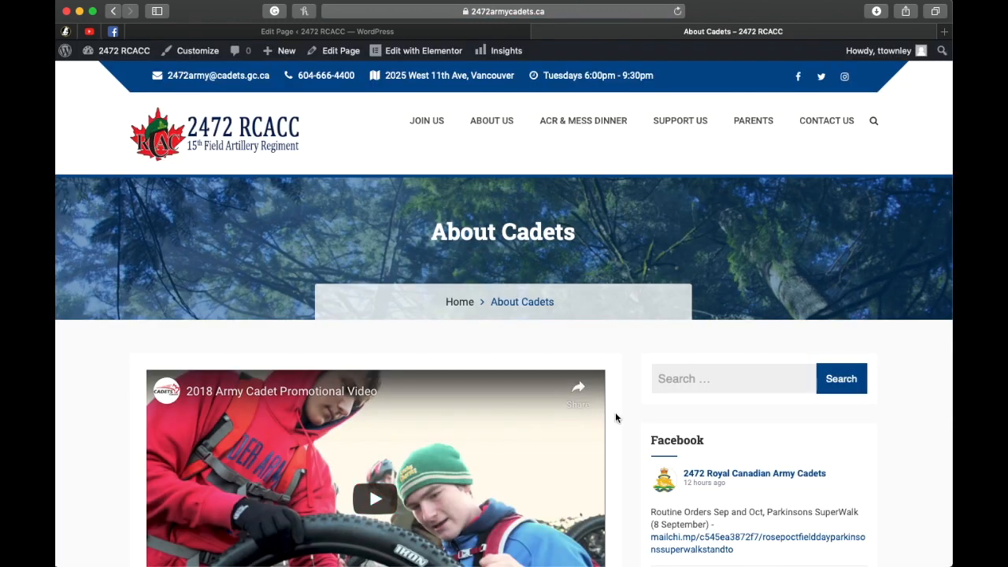
Step: Examine the About Cadets preview from the header down to the footer and return to the page's WordPress editing tab
scroll(615, 418, down, 10)
scroll(576, 402, down, 11)
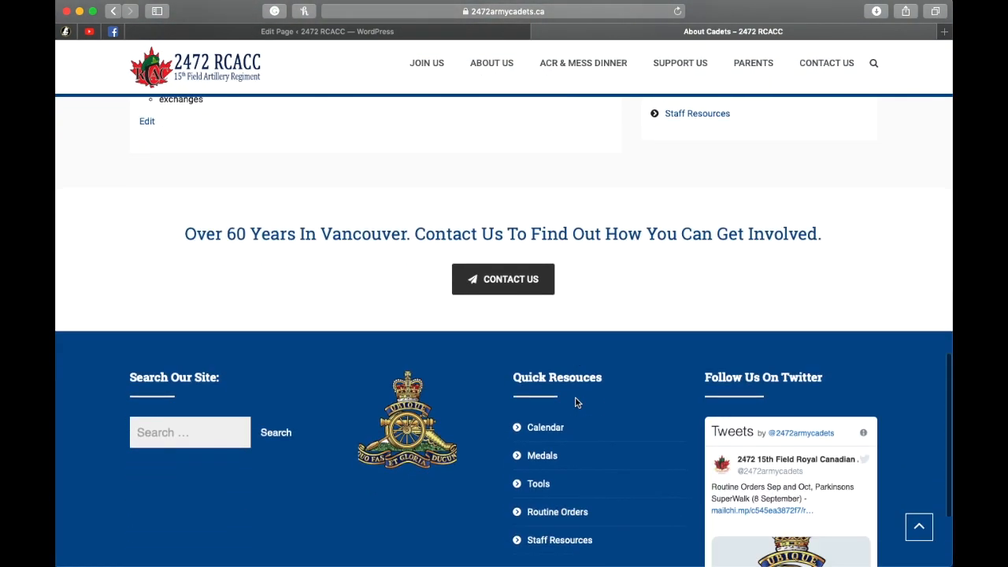
scroll(576, 402, down, 4)
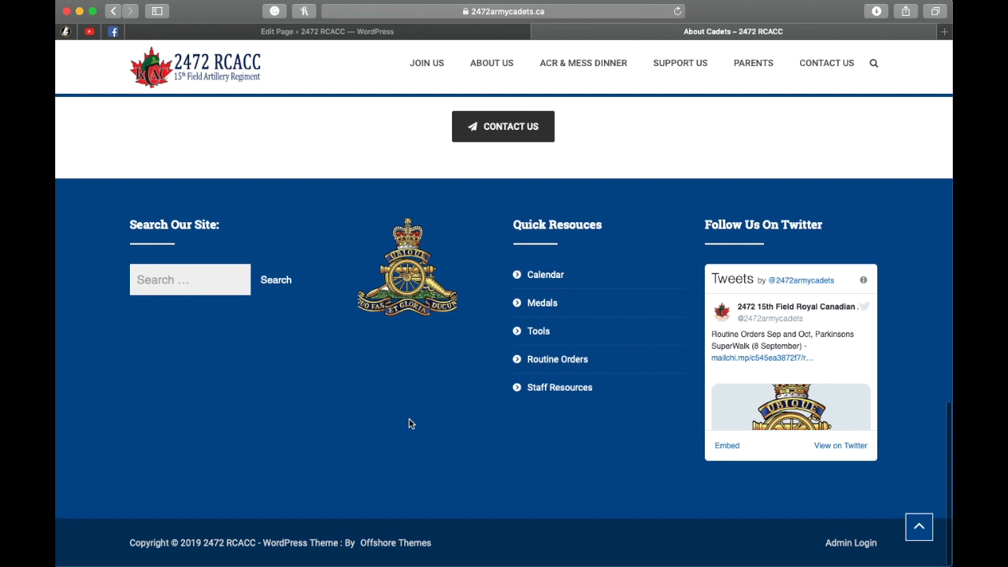
scroll(409, 423, up, 20)
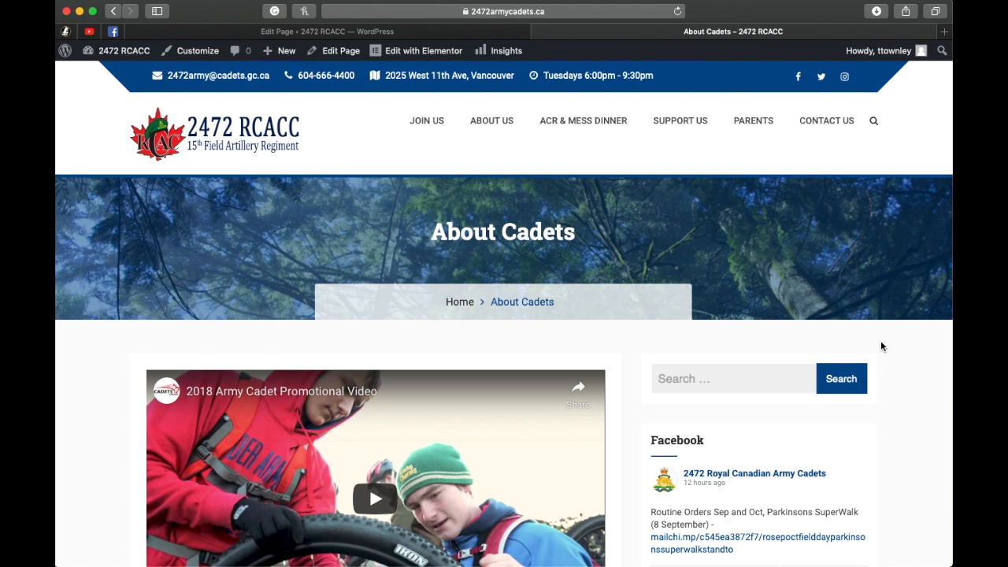
scroll(502, 373, down, 6)
scroll(501, 371, up, 6)
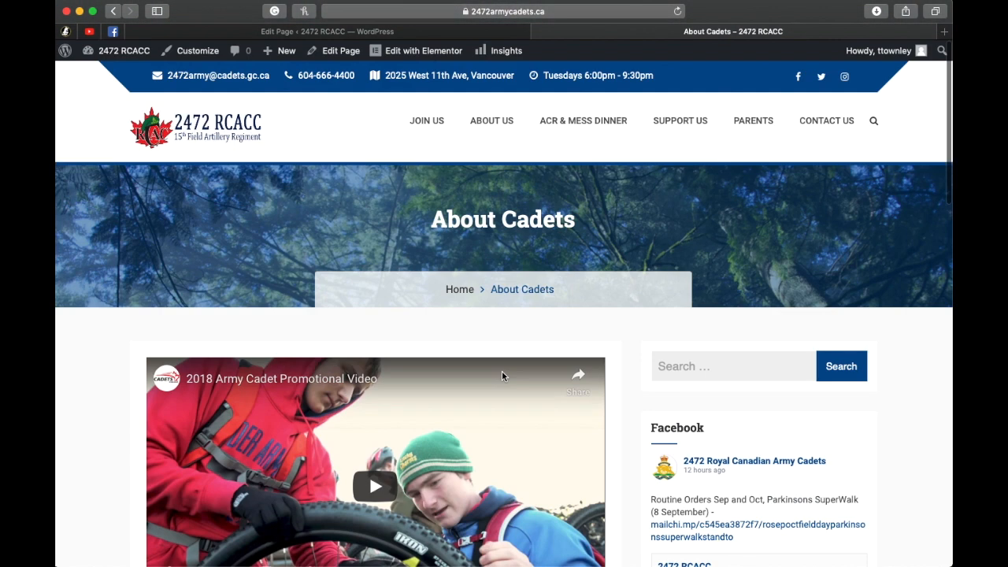
click(479, 33)
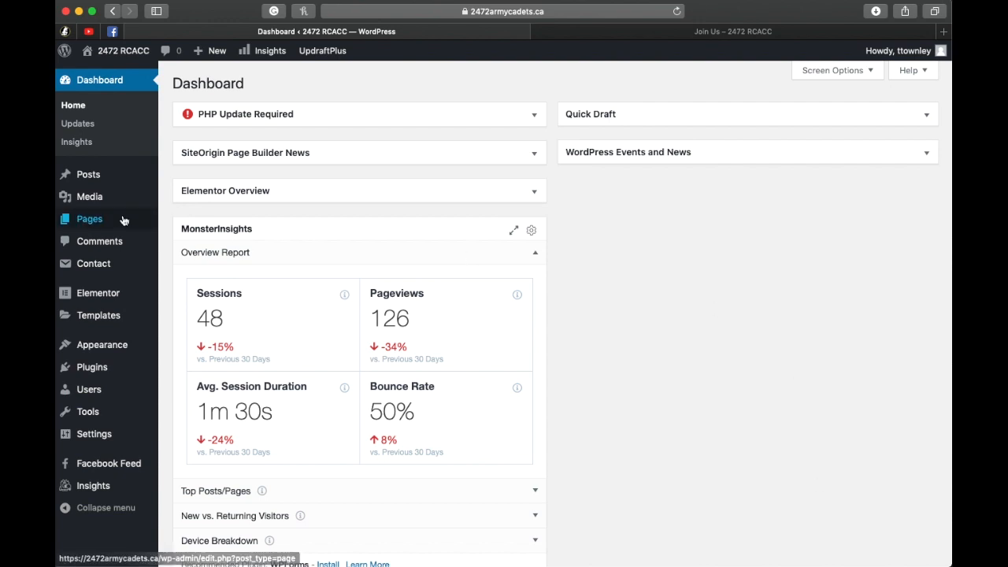
Step: Open the Media Library, look through its items in list and grid view and return to list view
mouse_move(88, 204)
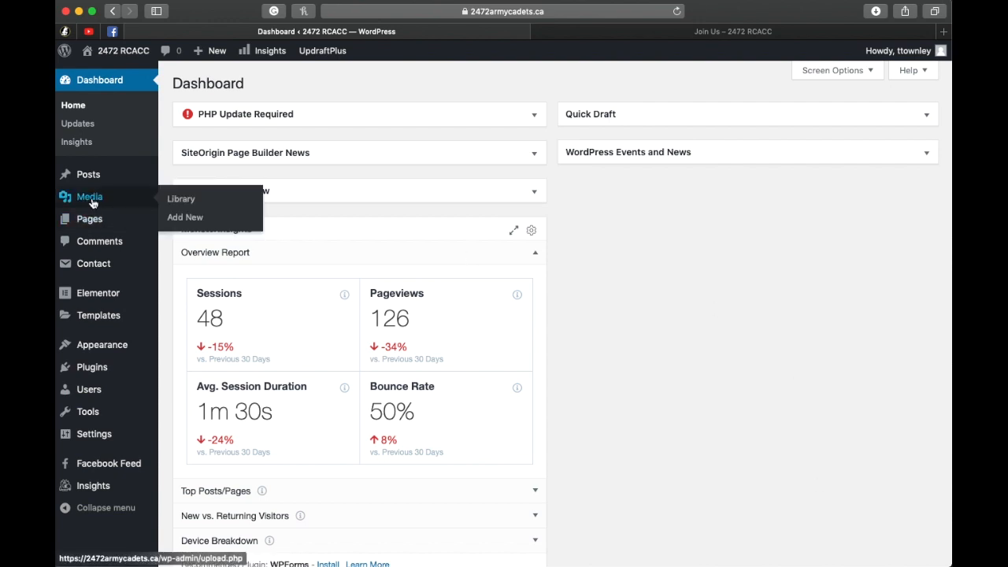
click(88, 199)
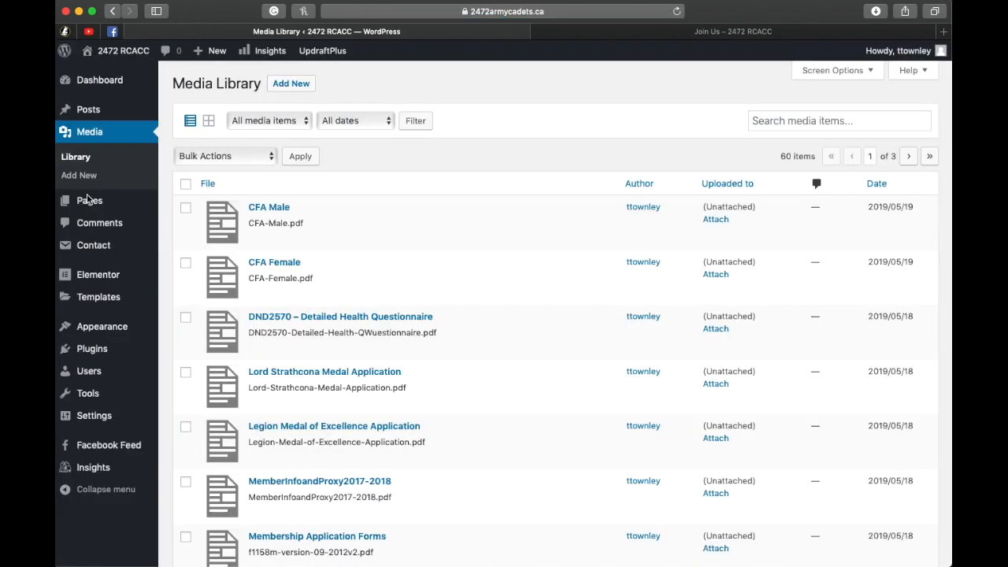
scroll(474, 296, down, 5)
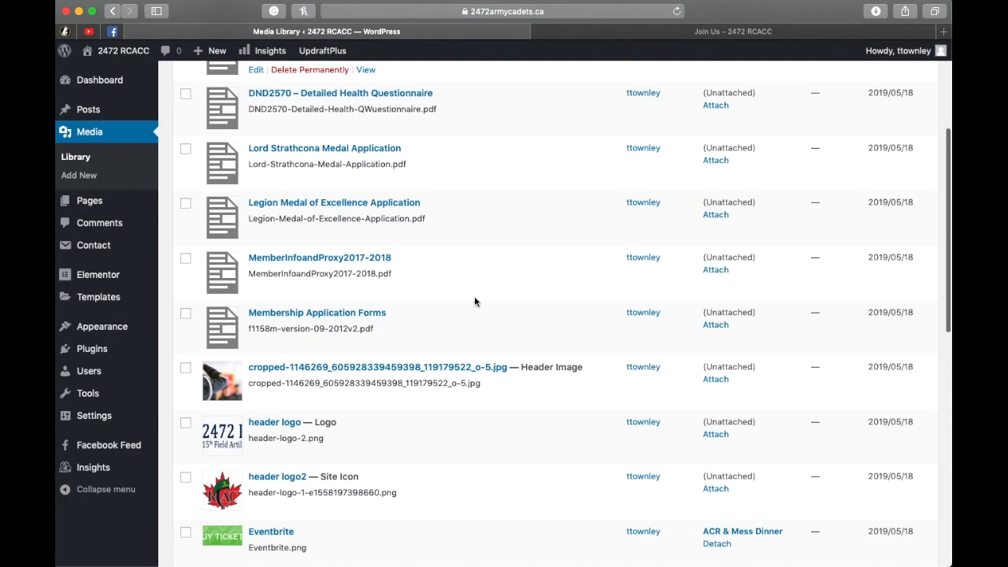
scroll(474, 300, down, 10)
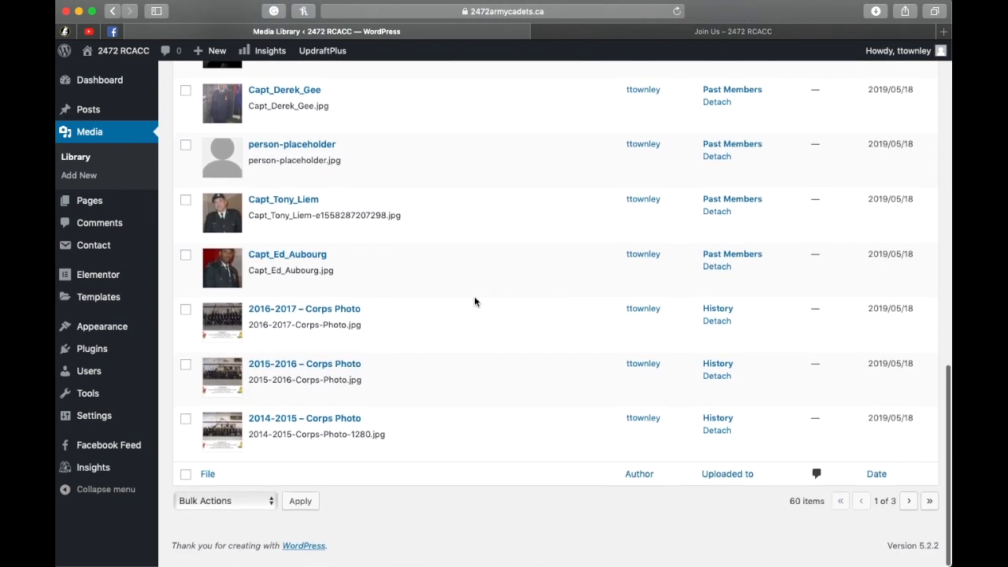
scroll(475, 296, up, 15)
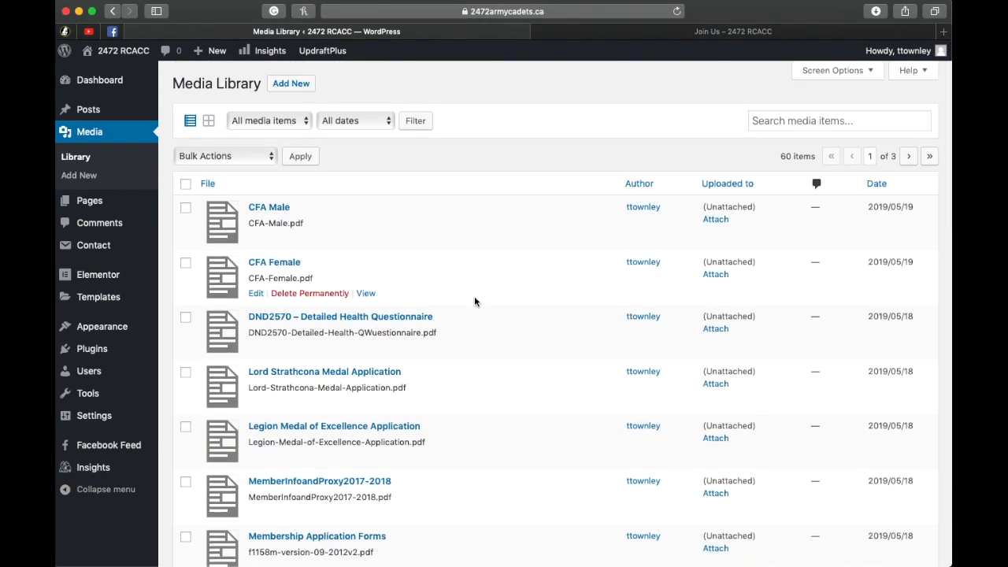
click(208, 121)
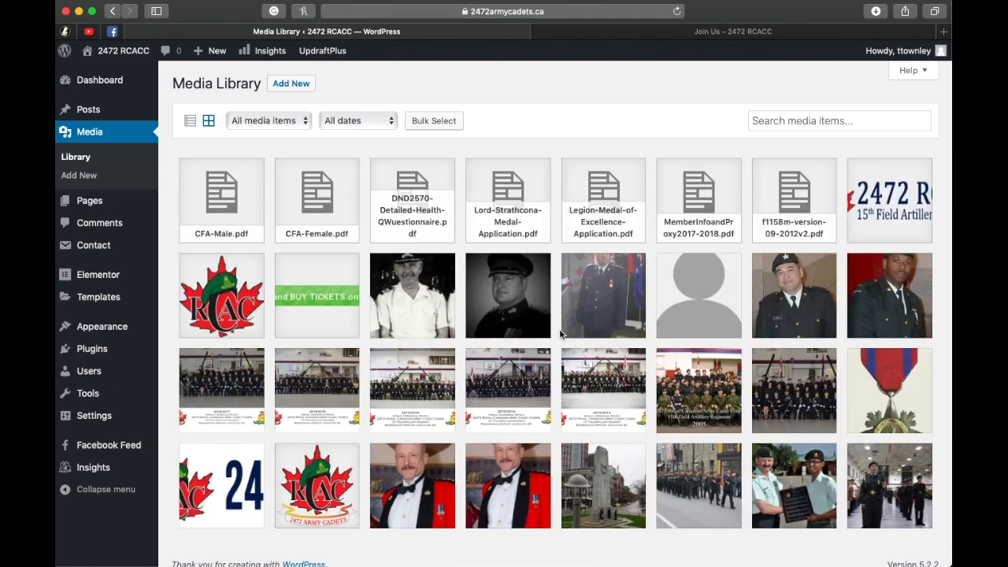
scroll(561, 334, down, 5)
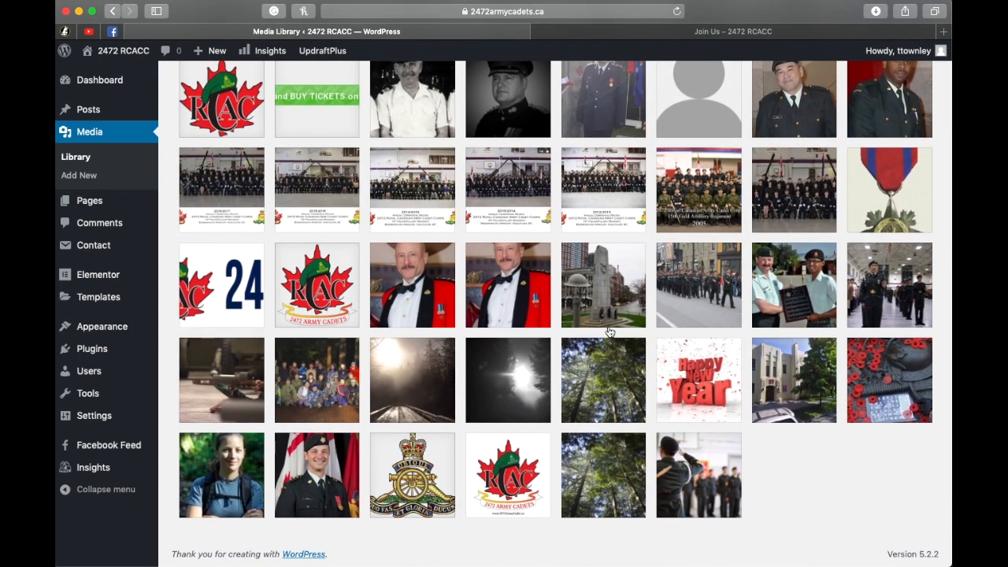
scroll(610, 333, up, 5)
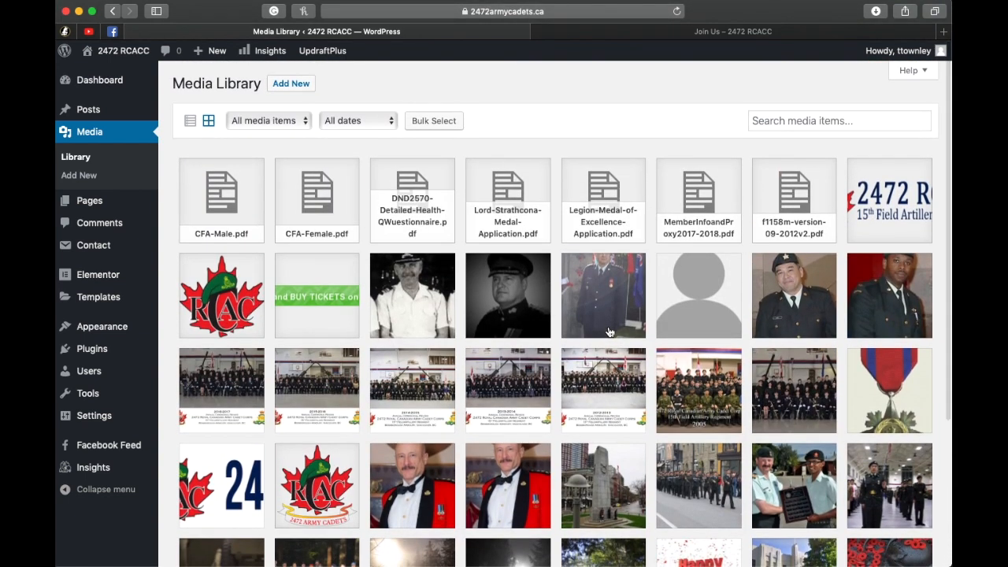
click(208, 121)
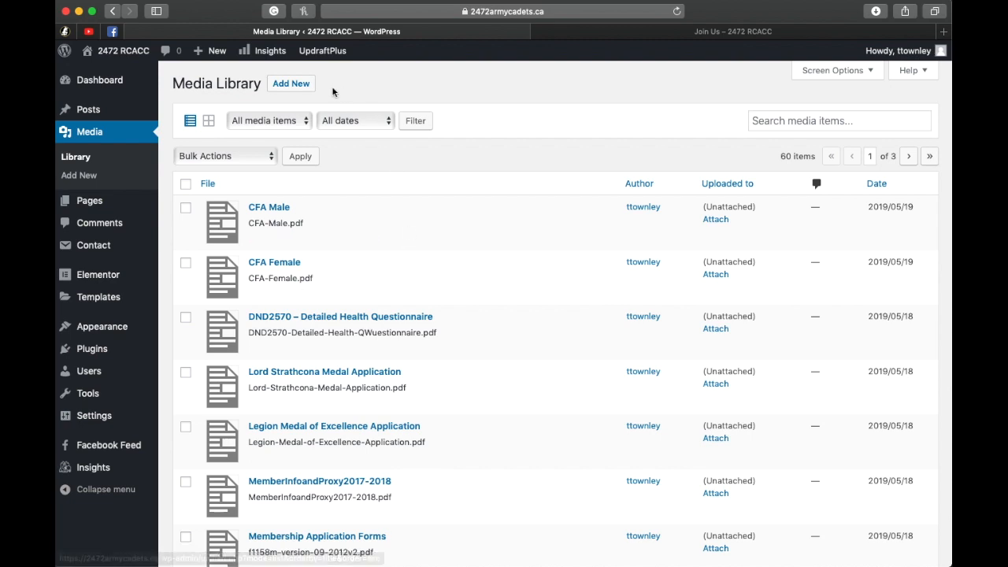
Step: Upload the file CFA-Male22.pdf as new media and return to the Media Library list
click(293, 85)
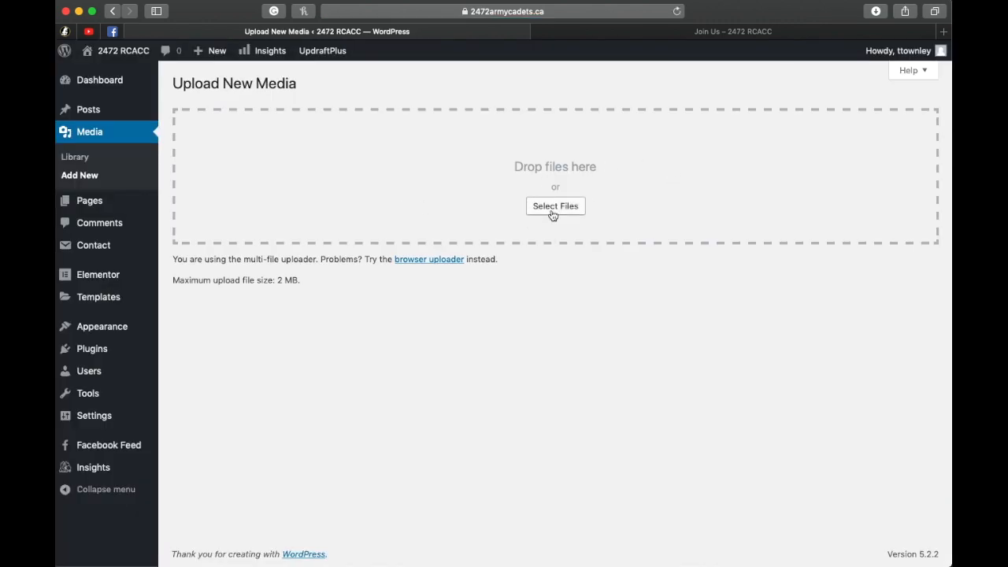
drag(567, 181, 535, 183)
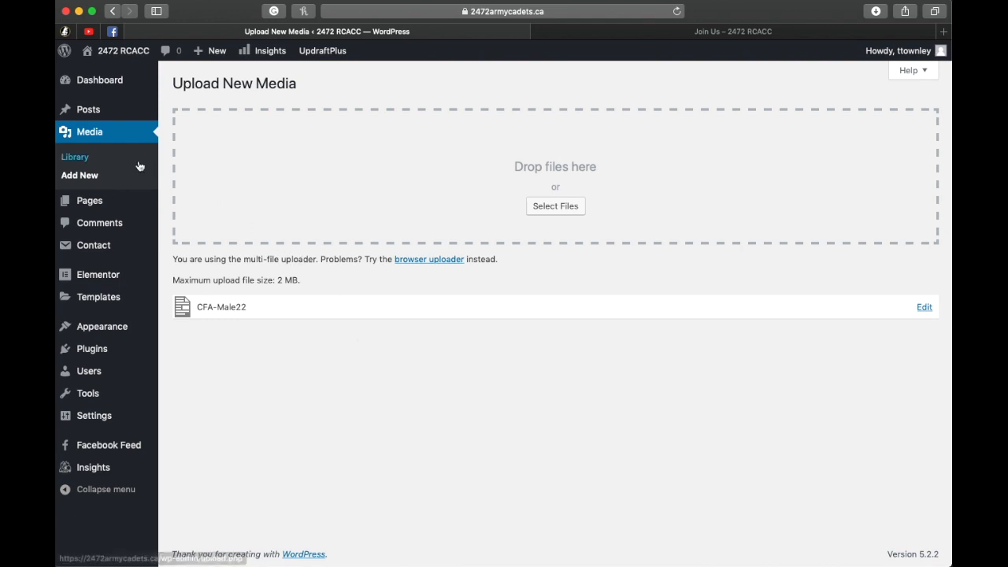
click(77, 161)
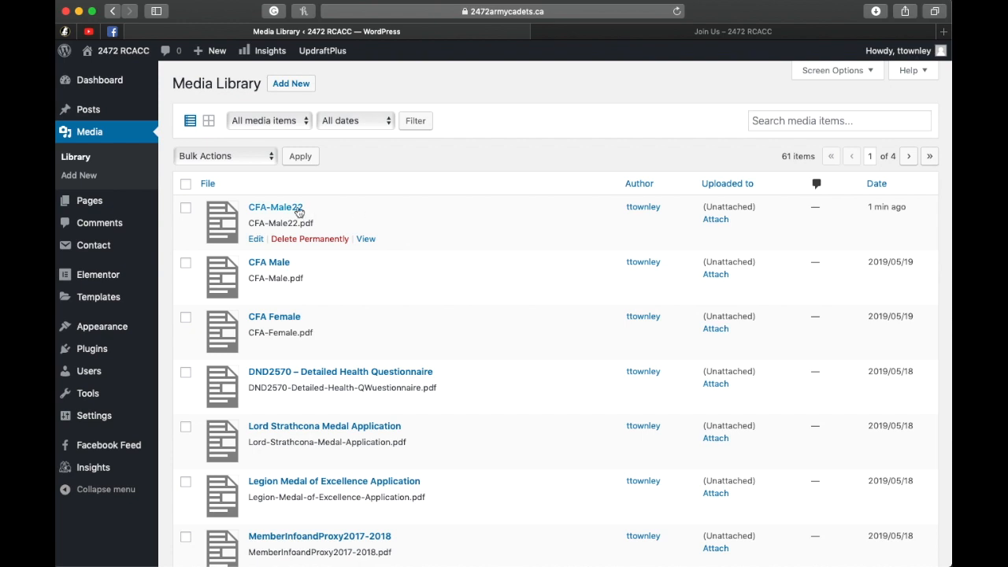
Step: Open the details of the CFA-Male22 media item and copy its complete file URL
click(276, 211)
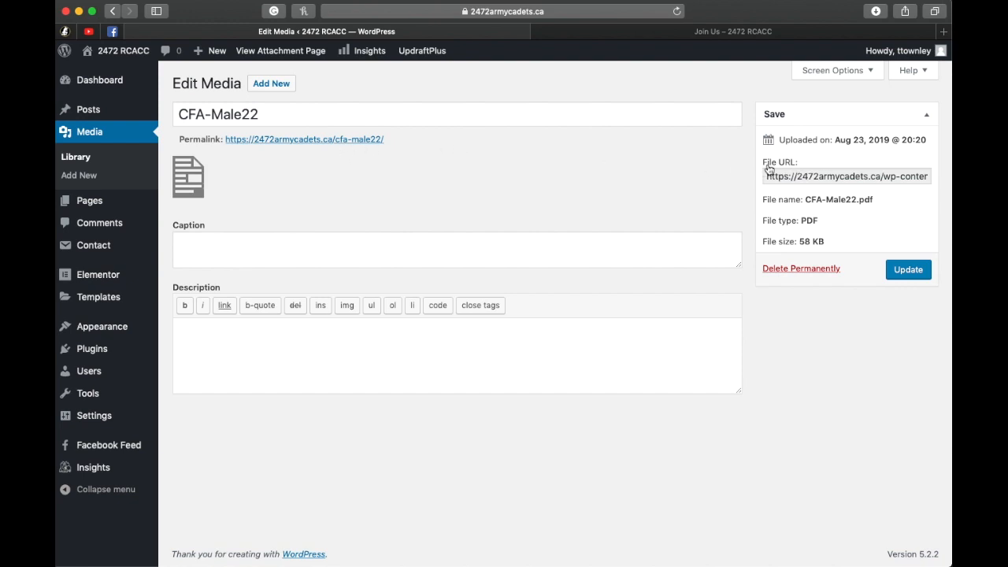
click(822, 176)
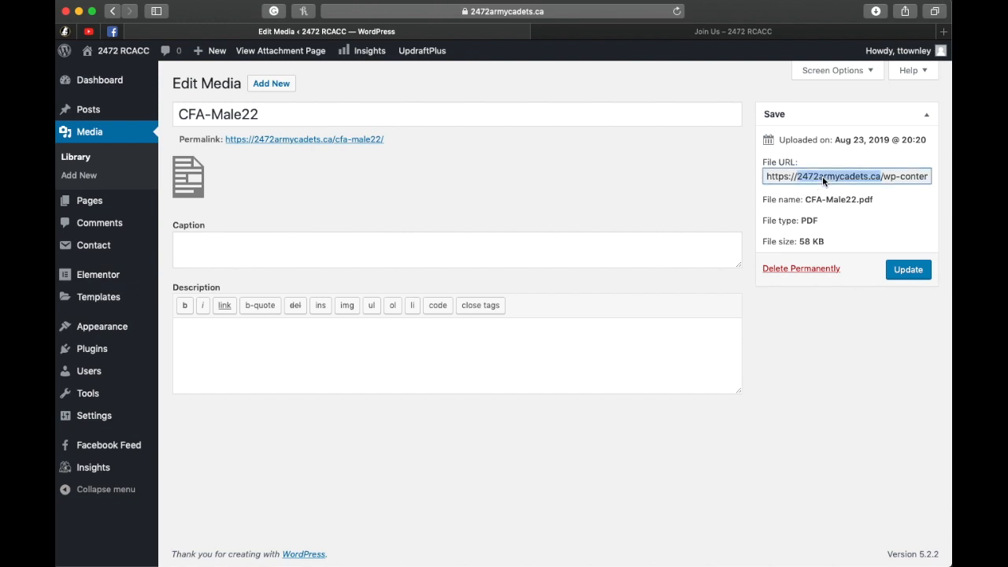
triple_click(823, 176)
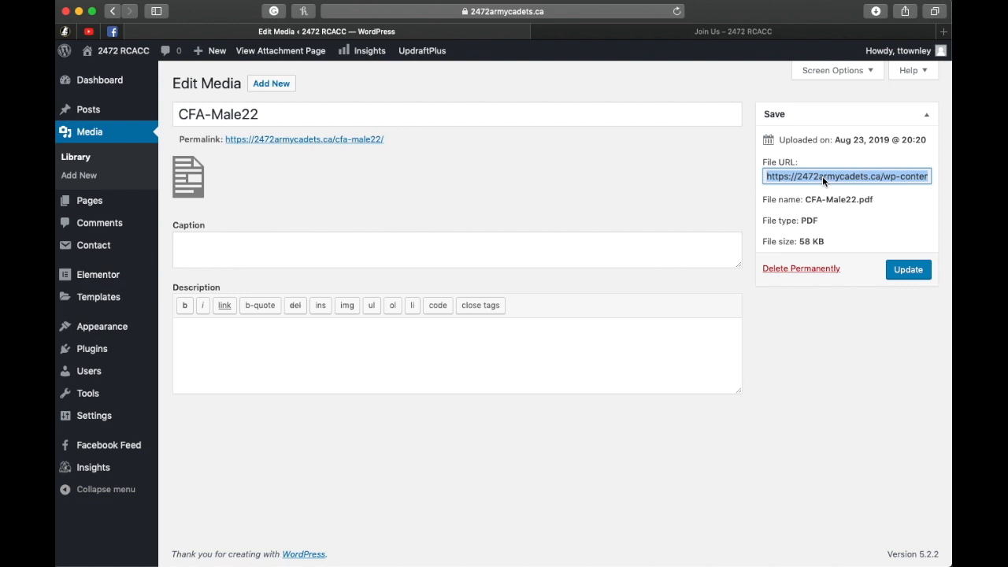
right_click(822, 176)
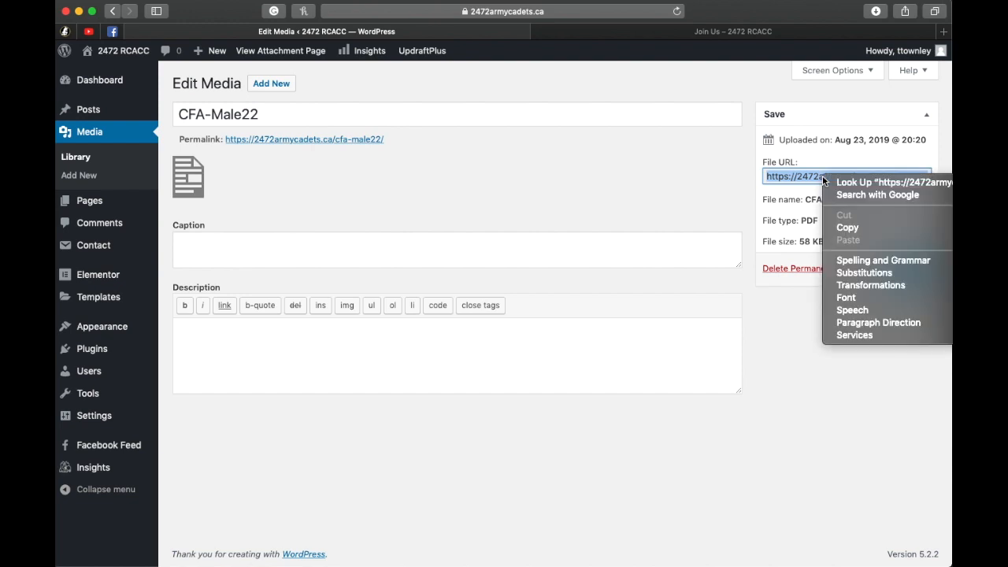
click(860, 230)
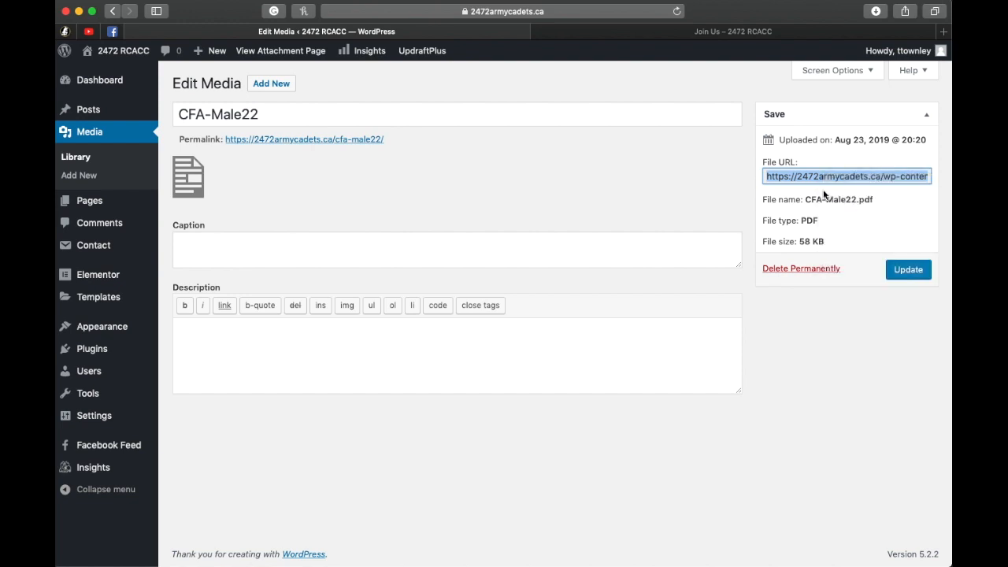
drag(894, 177, 925, 182)
click(601, 210)
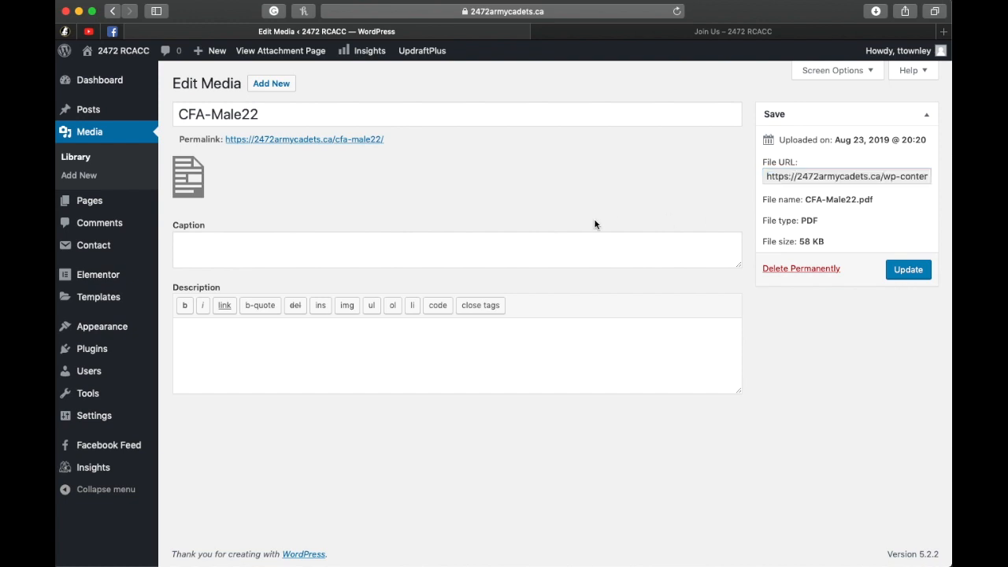
Step: Open the Join Us page for editing from the list of all pages and go to its Application Forms section
click(214, 225)
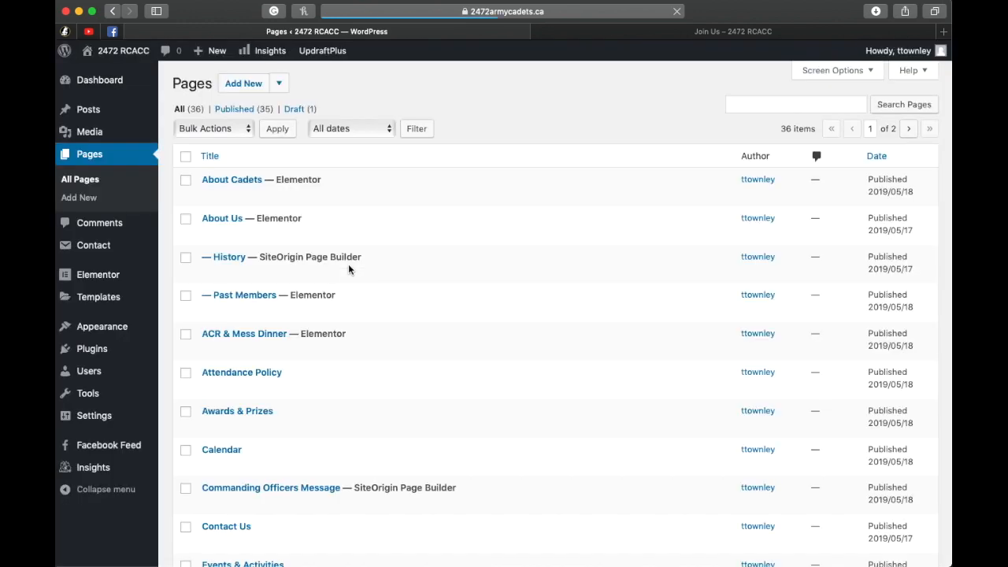
scroll(485, 303, down, 10)
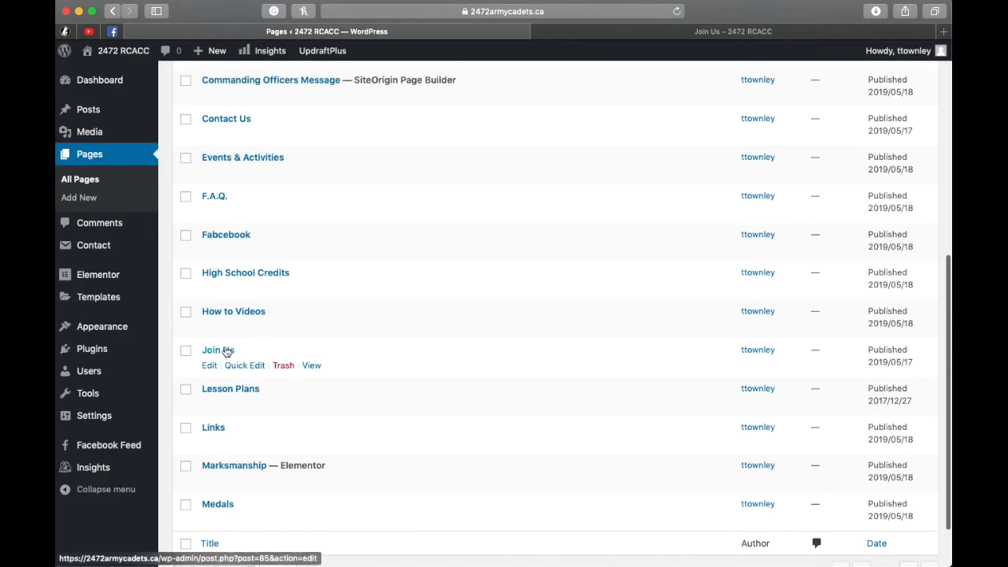
click(225, 350)
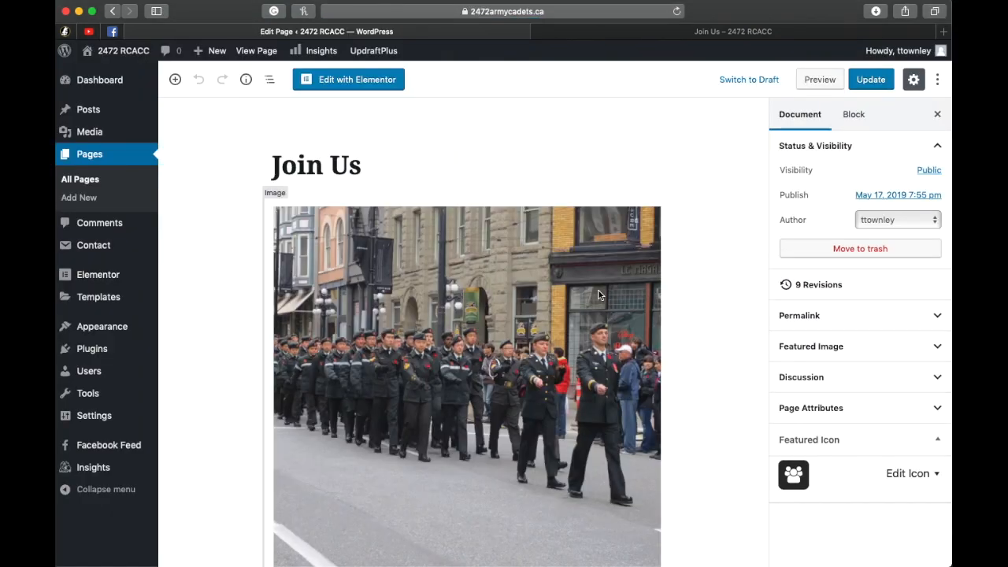
scroll(597, 293, down, 2)
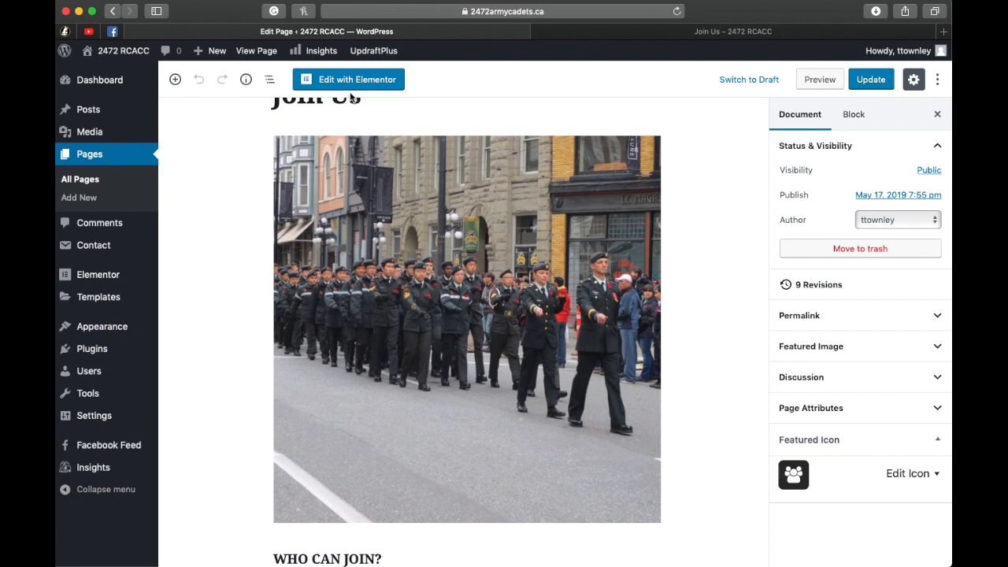
scroll(507, 281, down, 1)
scroll(506, 280, down, 5)
scroll(628, 355, down, 2)
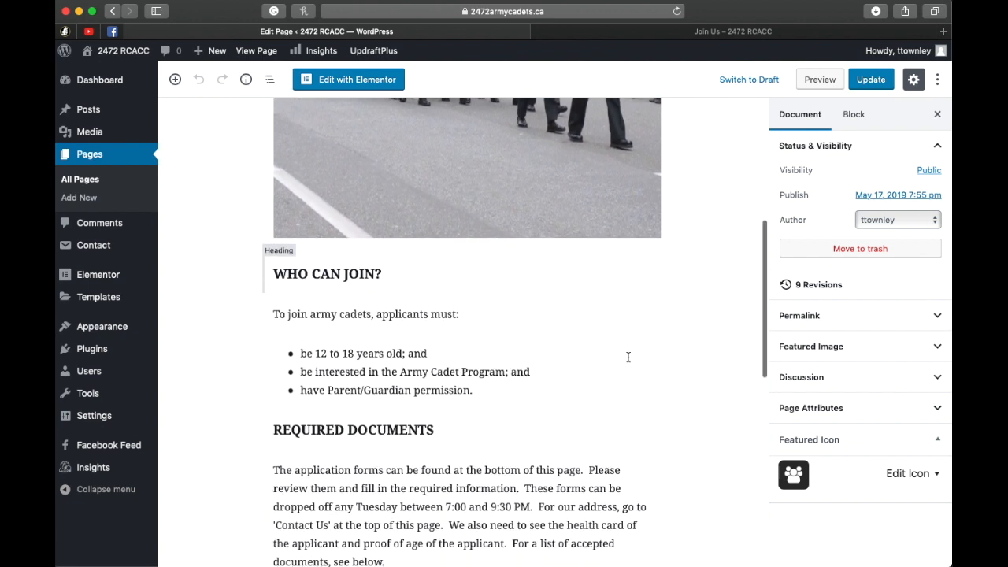
scroll(628, 355, down, 3)
scroll(567, 334, down, 7)
scroll(569, 333, down, 6)
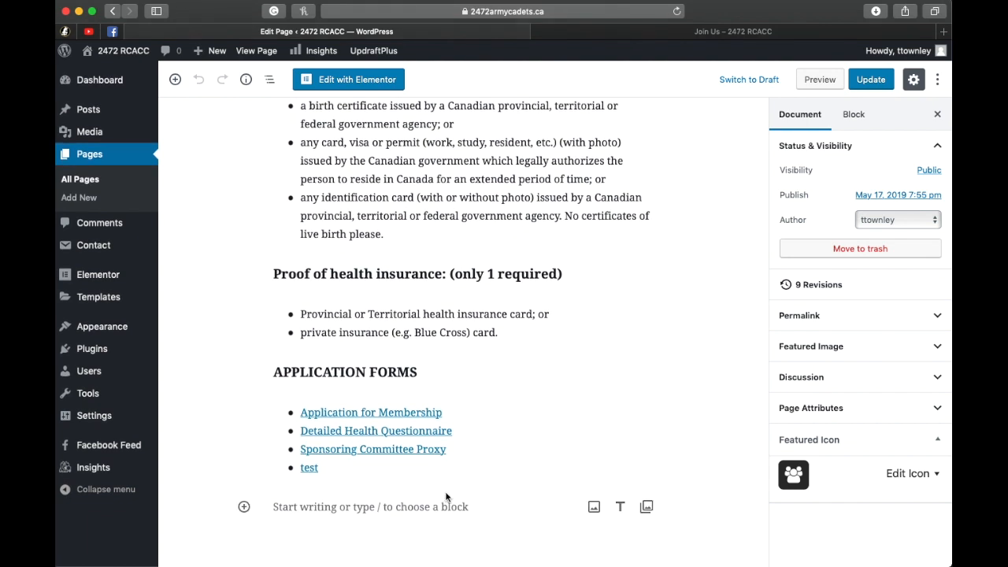
Step: Delete the "test" bullet at the end of the Application Forms list
click(330, 467)
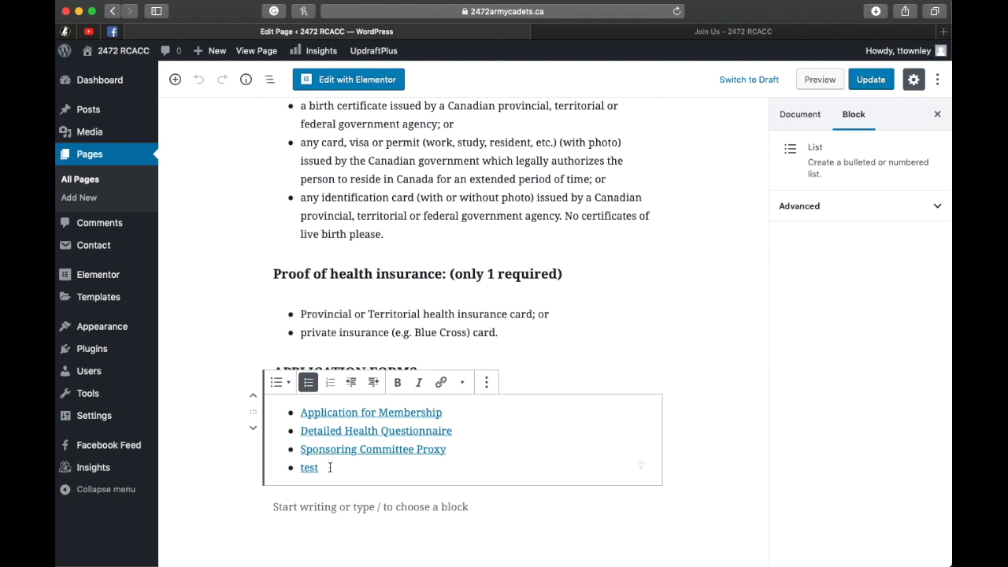
key(BackSpace)
key(BackSpace)
key(BackSpace)
key(BackSpace)
key(BackSpace)
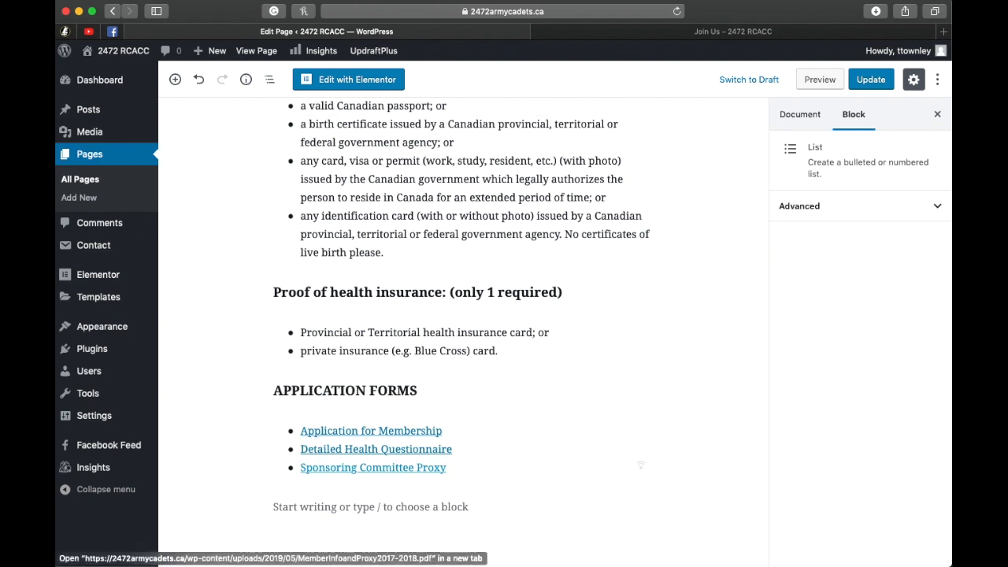
Step: Add a bullet reading "Male Fitness Test Standards" below Sponsoring Committee Proxy in the Application Forms list
key(Return)
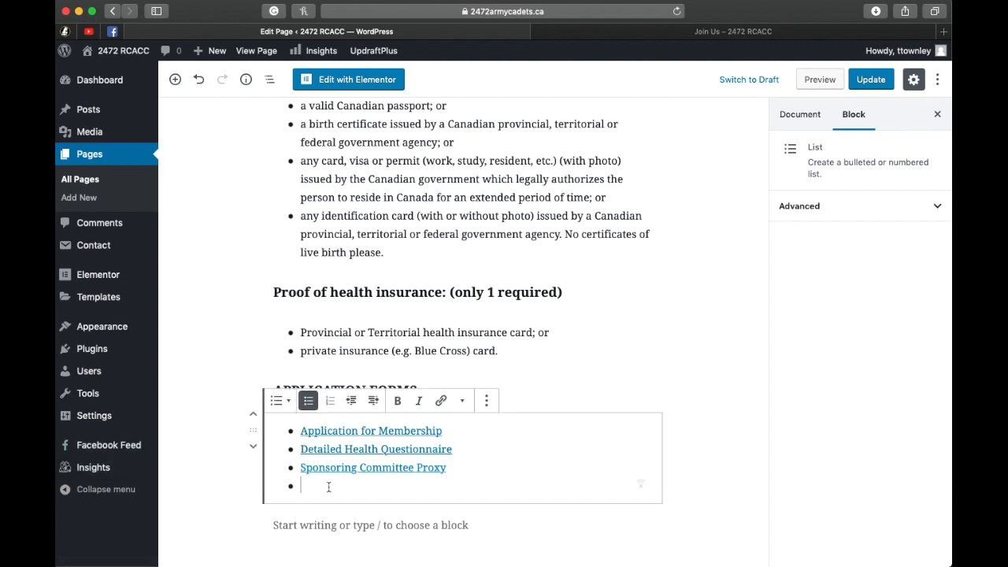
text(Male F)
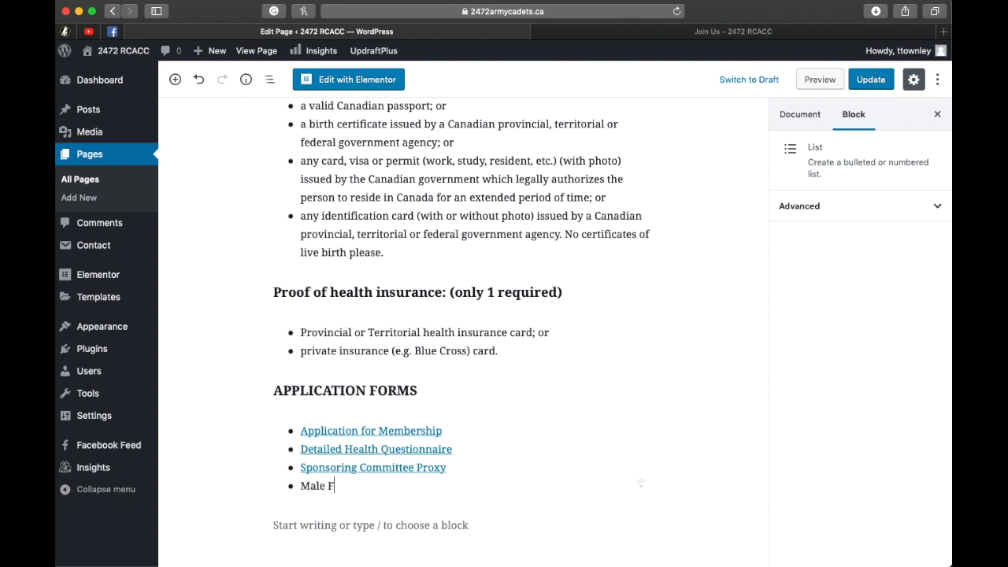
text(itness Test Standar)
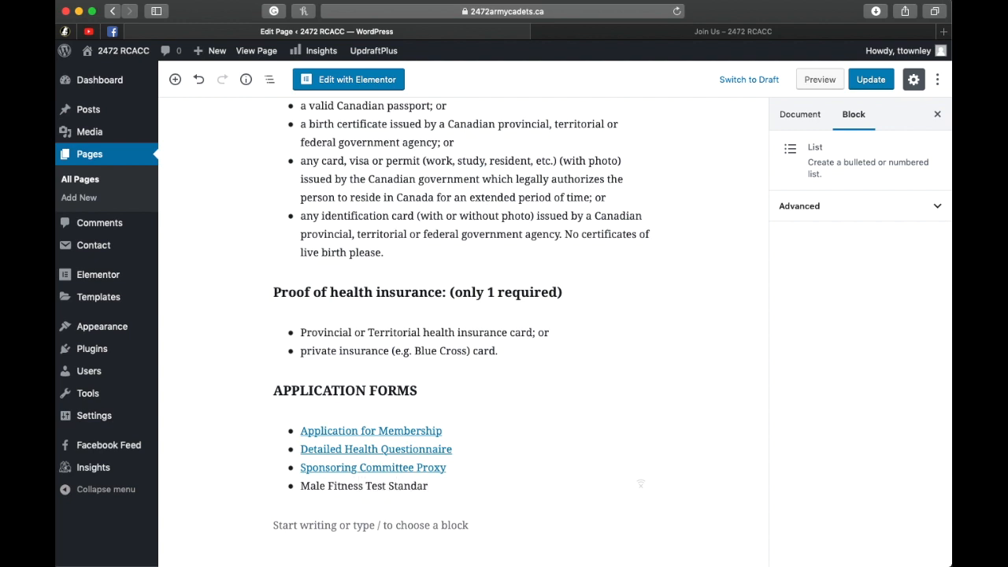
text(s)
key(BackSpace)
text(ds)
Step: Link the Male Fitness Test Standards bullet to the copied CFA-Male22.pdf URL and make the link open in a new tab
drag(443, 487, 298, 486)
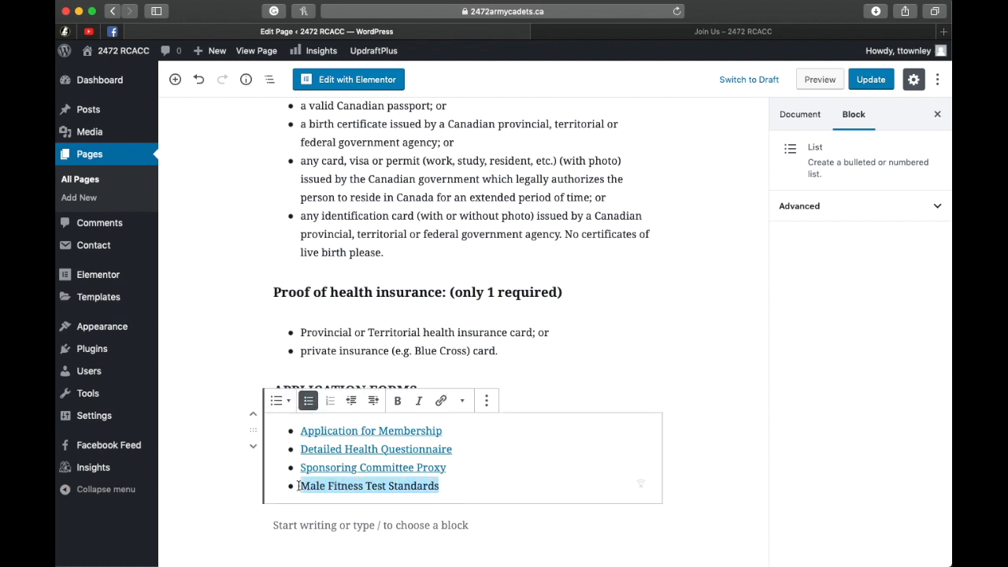
click(442, 402)
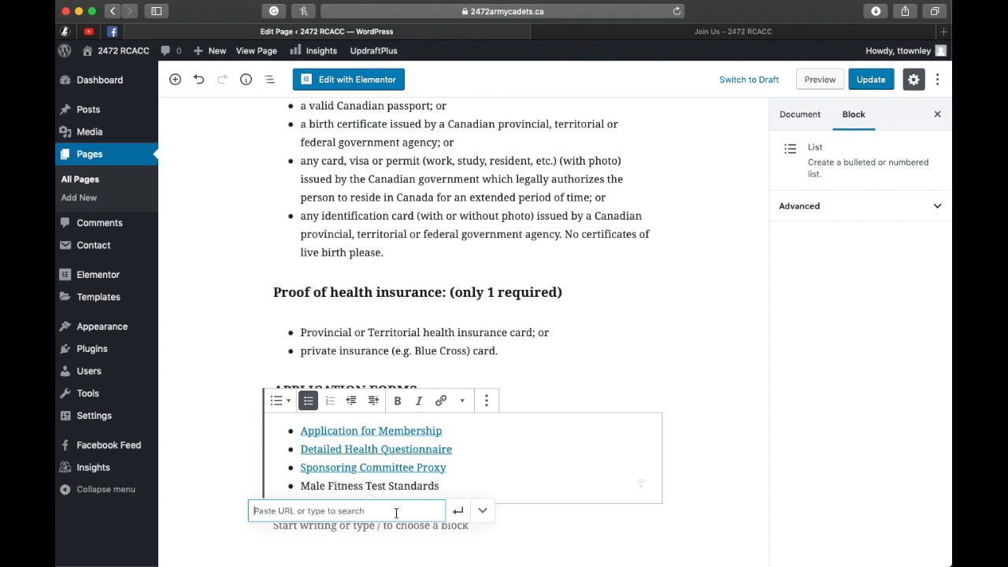
right_click(367, 512)
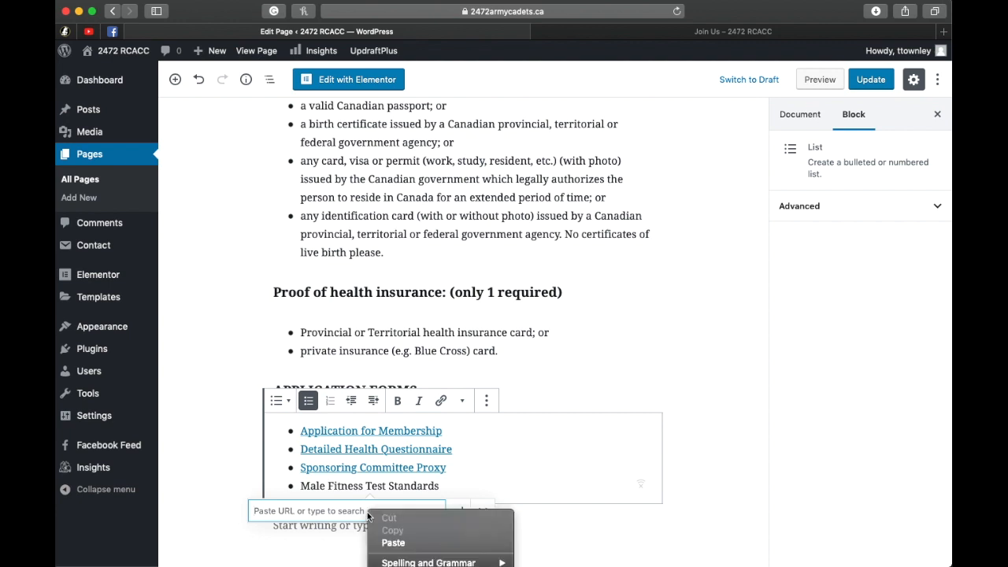
click(394, 544)
drag(359, 511, 441, 512)
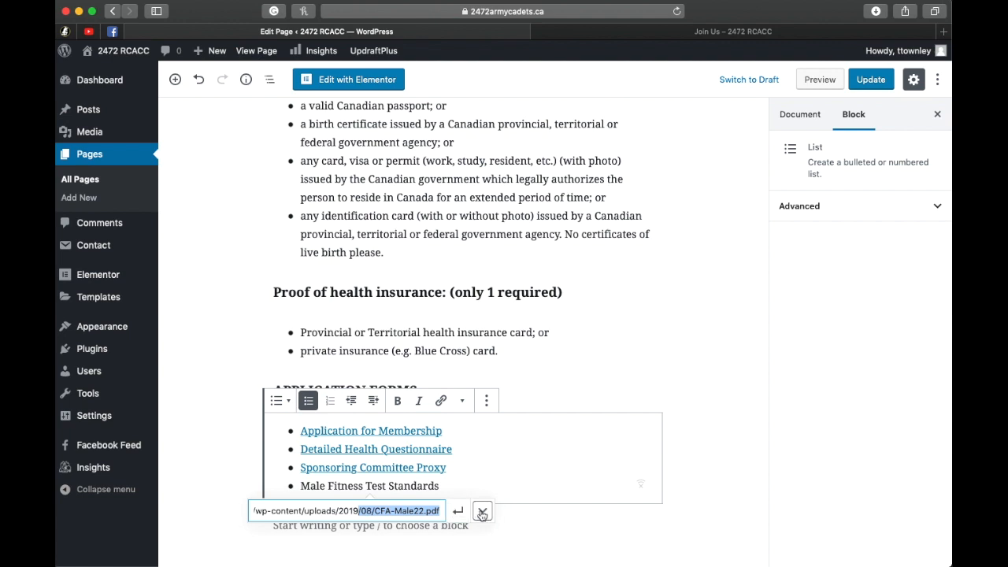
click(483, 512)
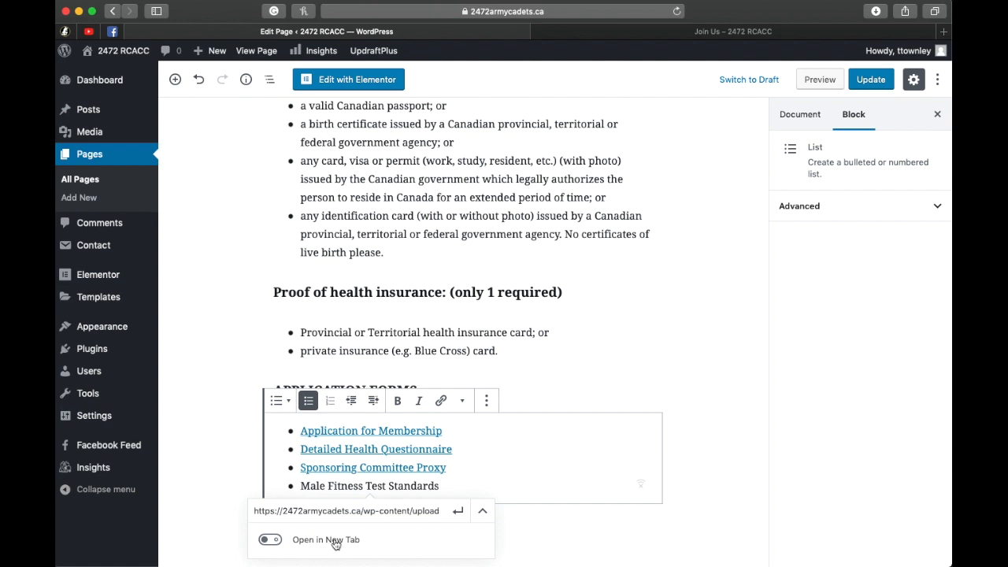
click(270, 542)
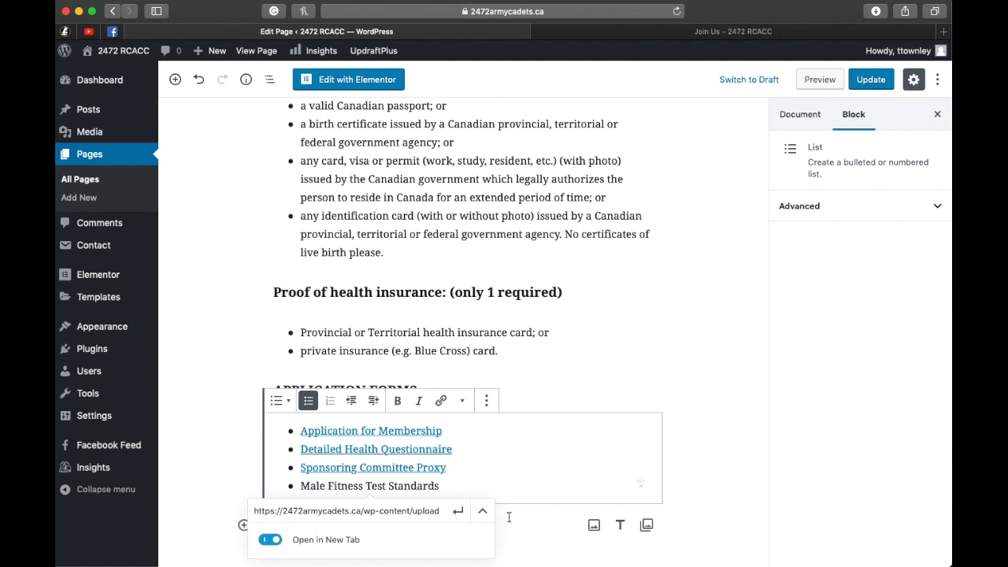
click(459, 512)
click(444, 487)
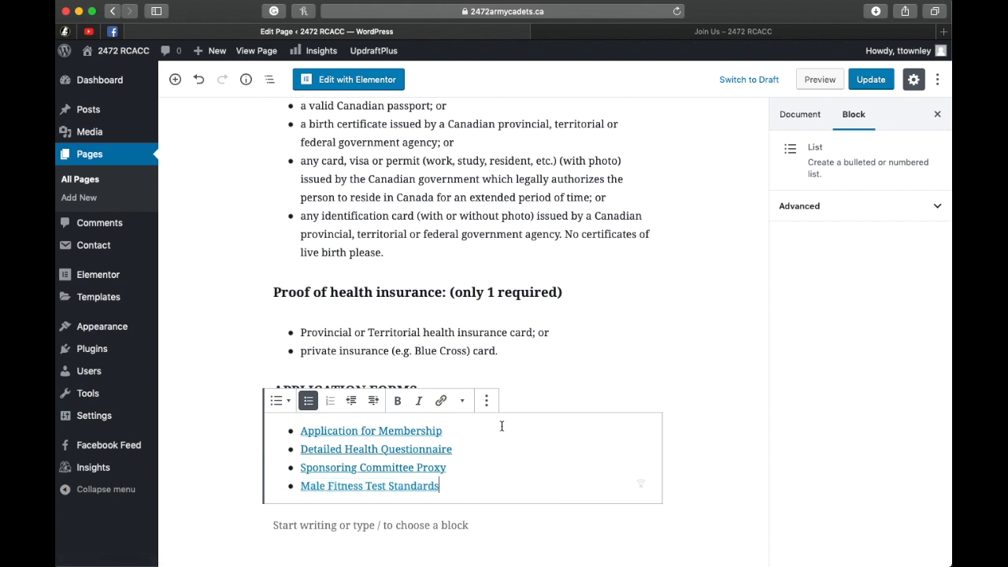
Step: Update the Join Us page and view the Application Forms list on the live page
click(873, 82)
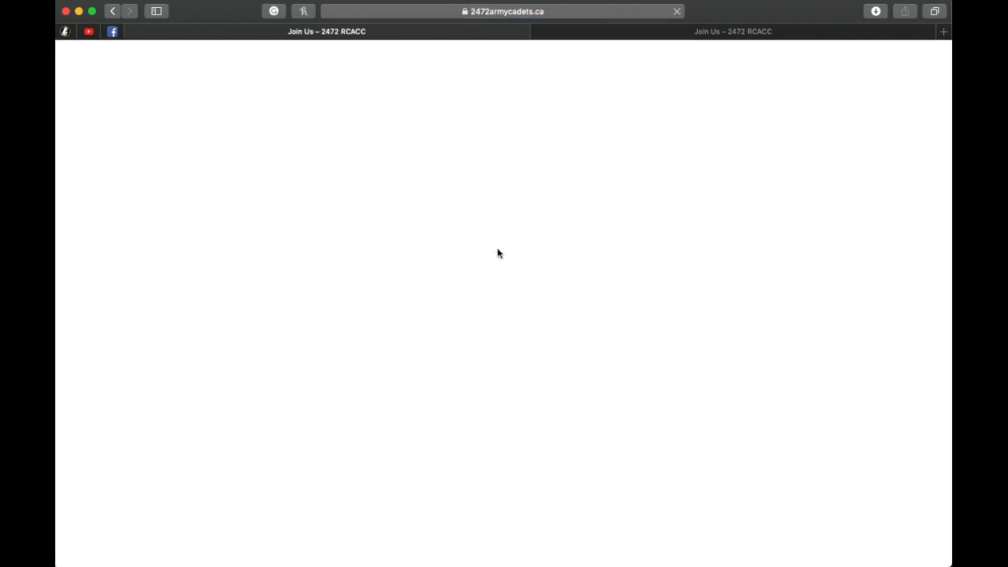
scroll(536, 271, down, 15)
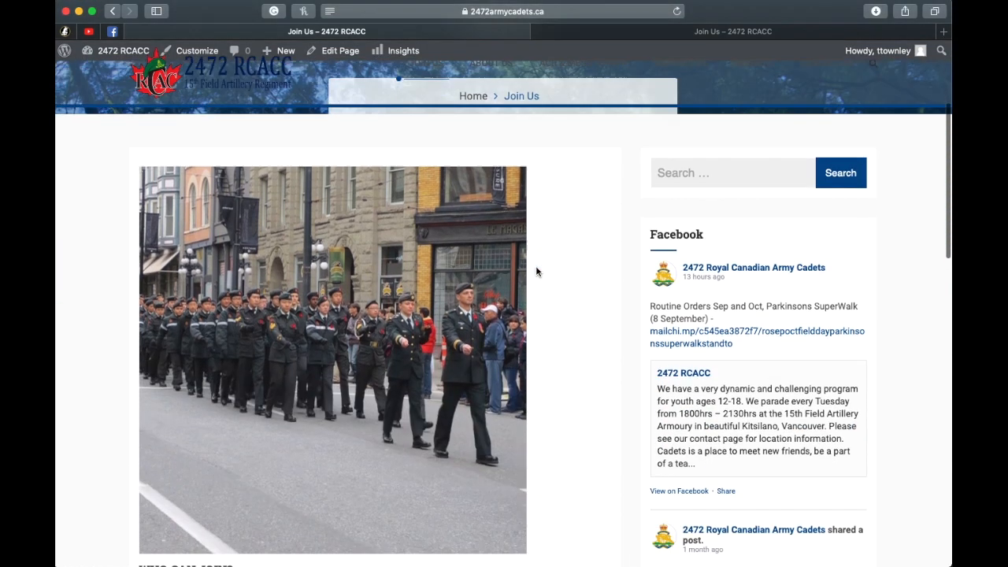
scroll(579, 289, down, 1)
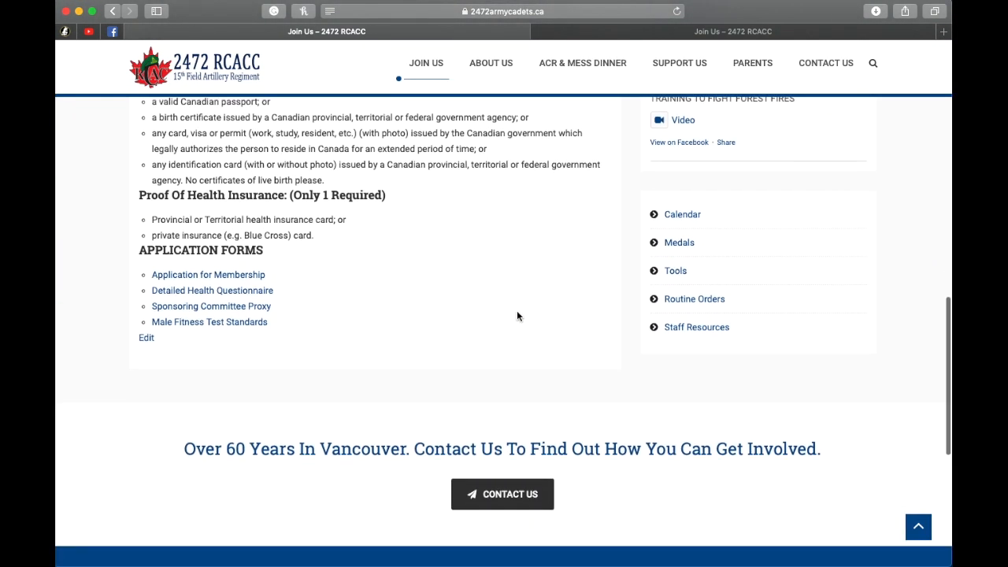
Step: Check the PDF behind the Male Fitness Test Standards link, and close its tab and the older Join Us tab
super+click(242, 328)
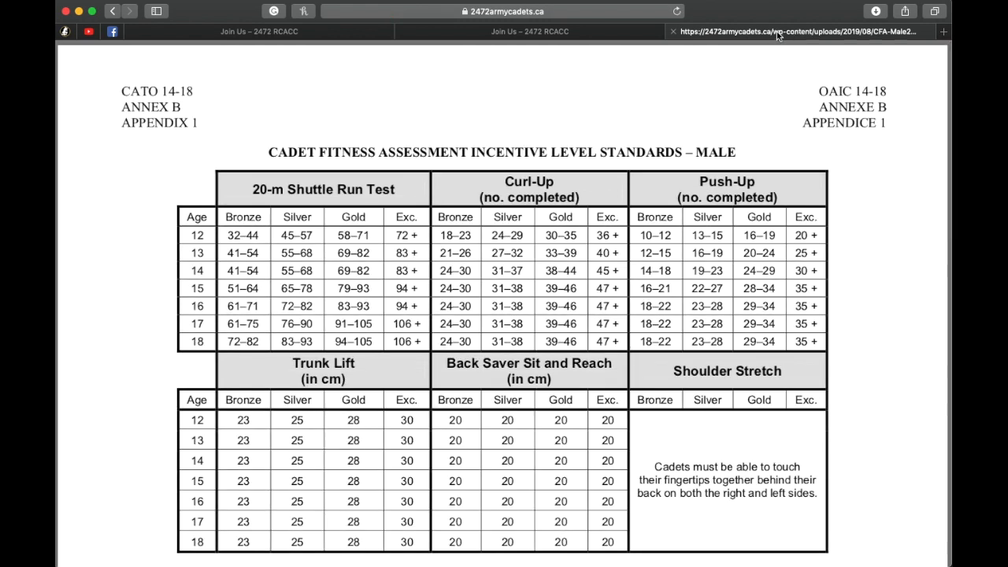
scroll(516, 350, down, 15)
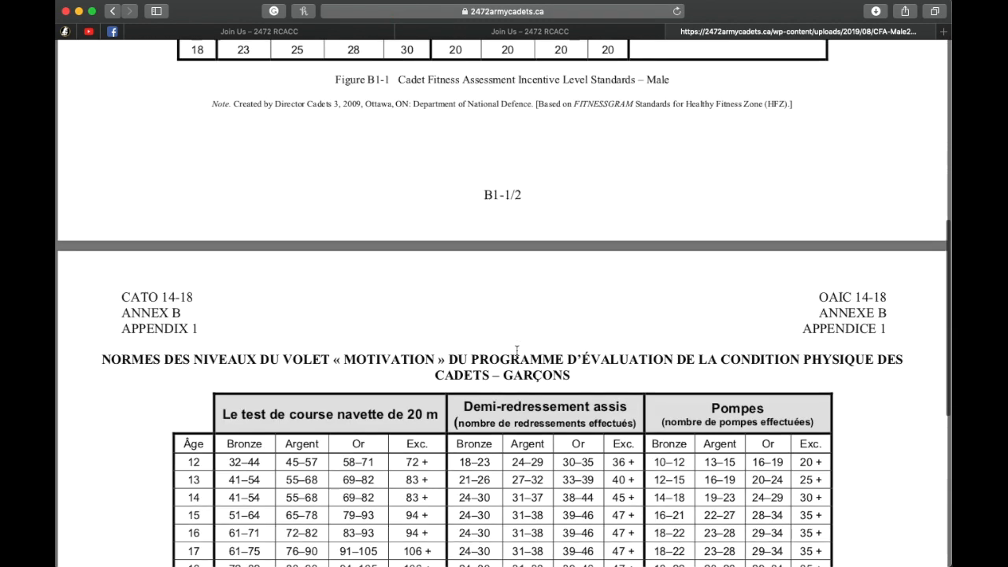
scroll(516, 350, up, 15)
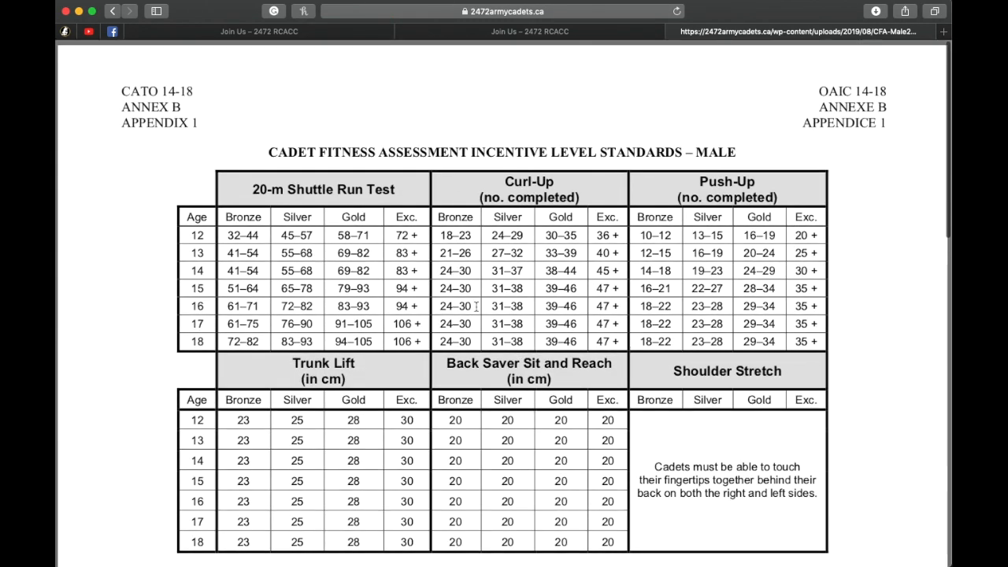
click(672, 32)
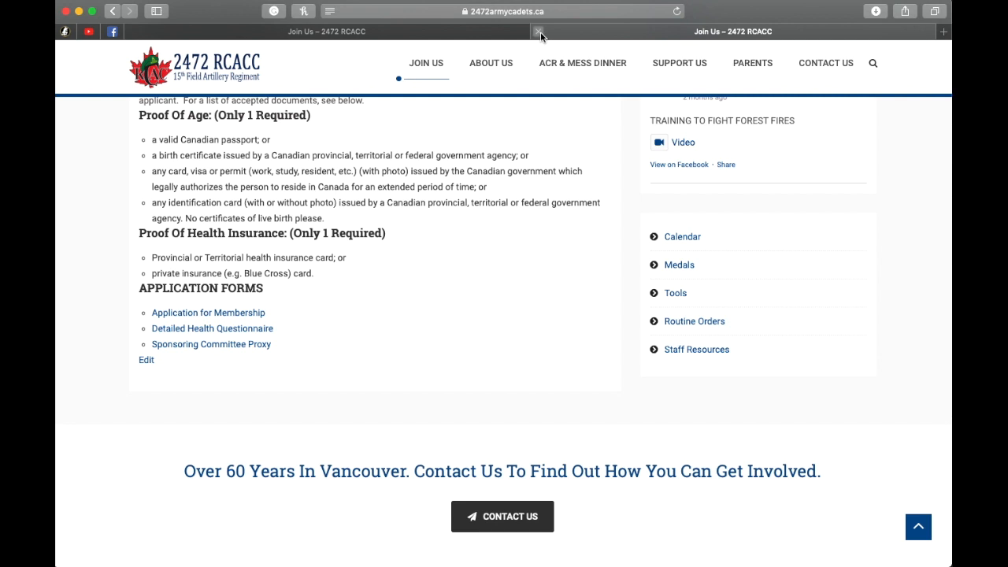
click(539, 31)
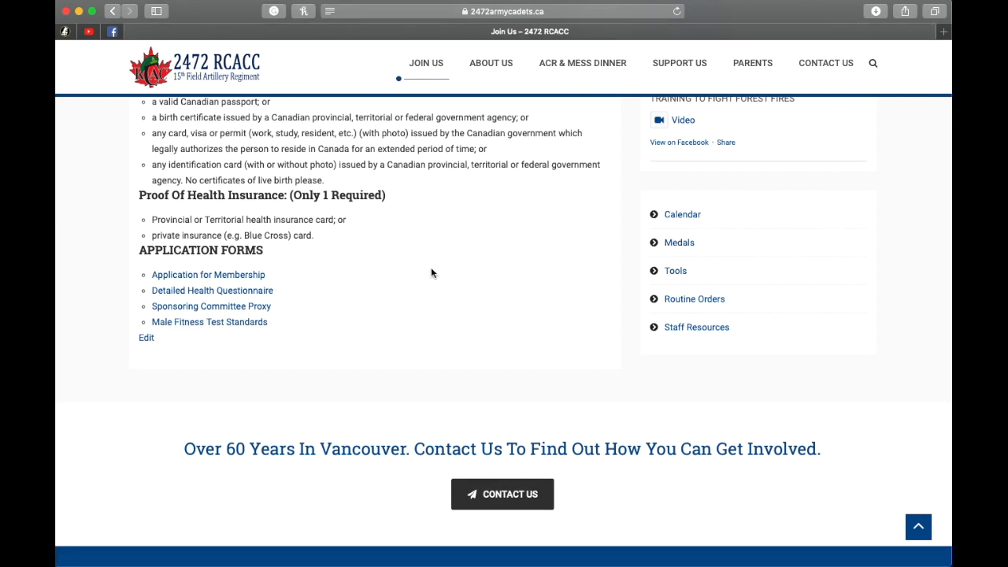
Step: Open the Join Us page for editing directly from its live view
scroll(432, 272, up, 15)
scroll(431, 273, down, 15)
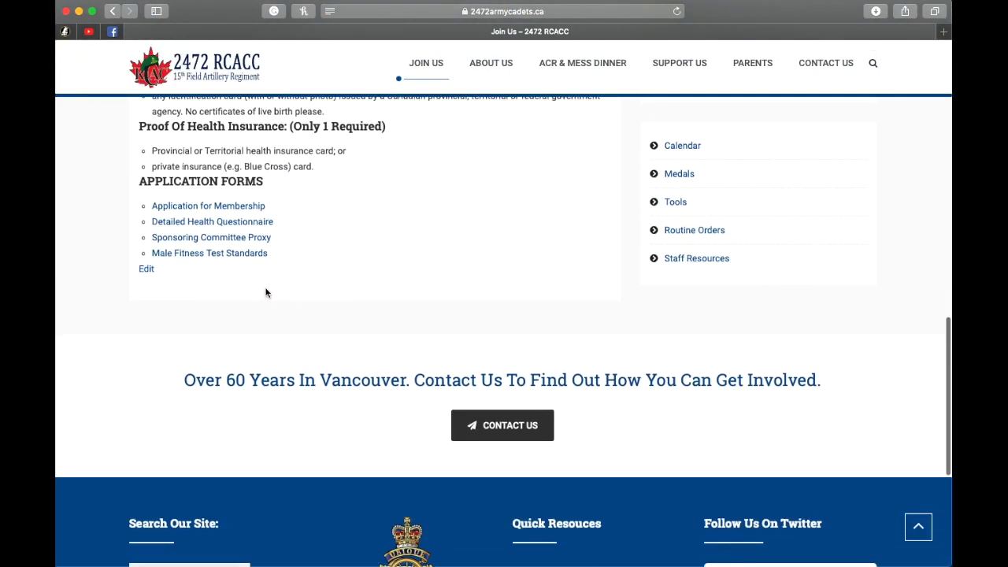
click(146, 271)
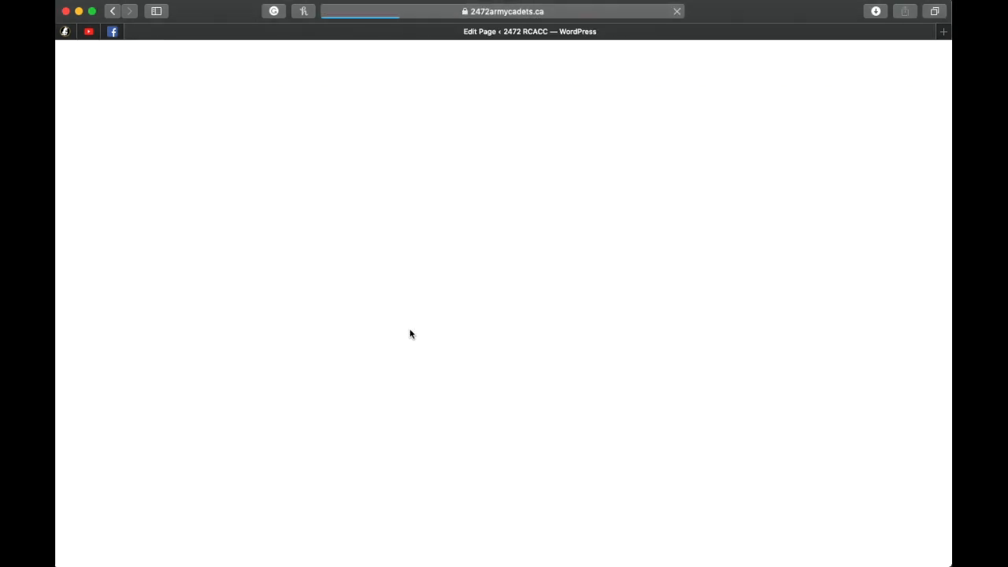
Step: Delete the Male Fitness Test Standards bullet from the end of the Application Forms list and update the page
scroll(679, 354, down, 5)
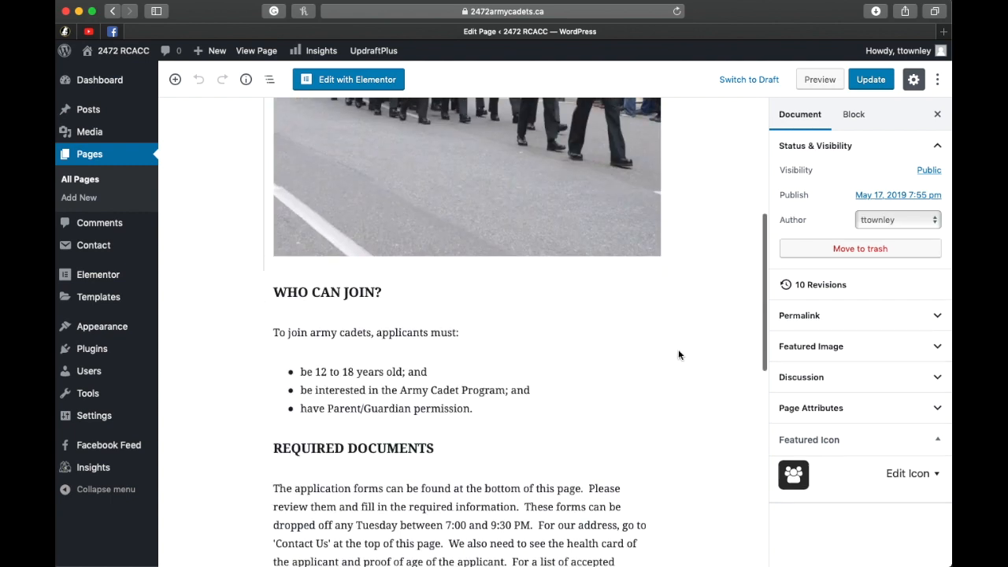
scroll(678, 349, down, 10)
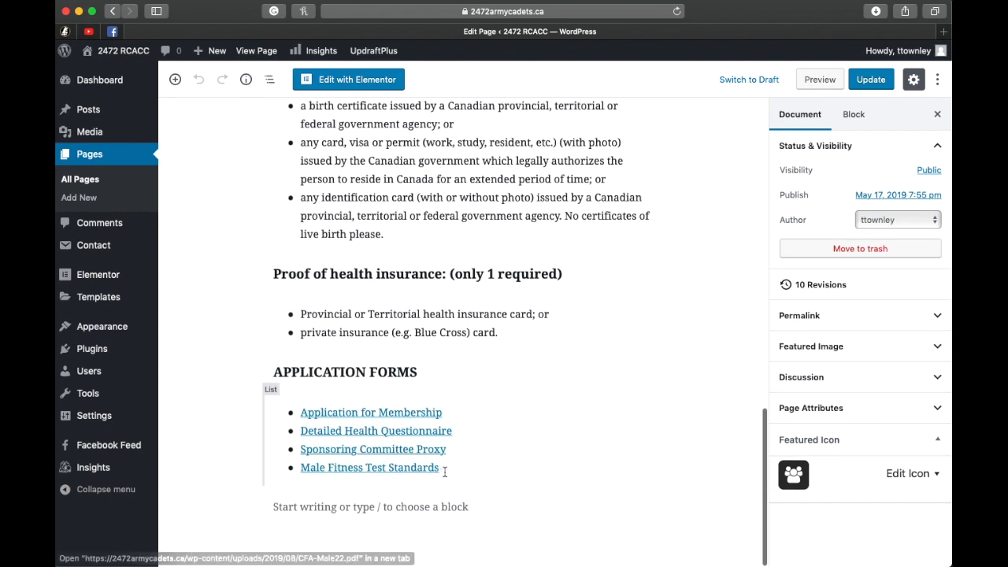
click(445, 471)
drag(445, 470, 302, 468)
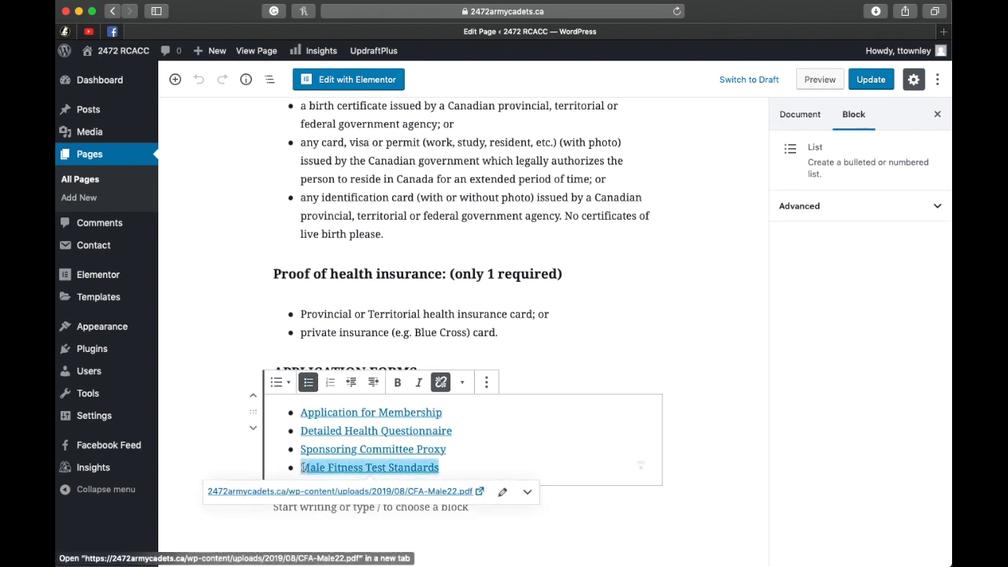
key(BackSpace)
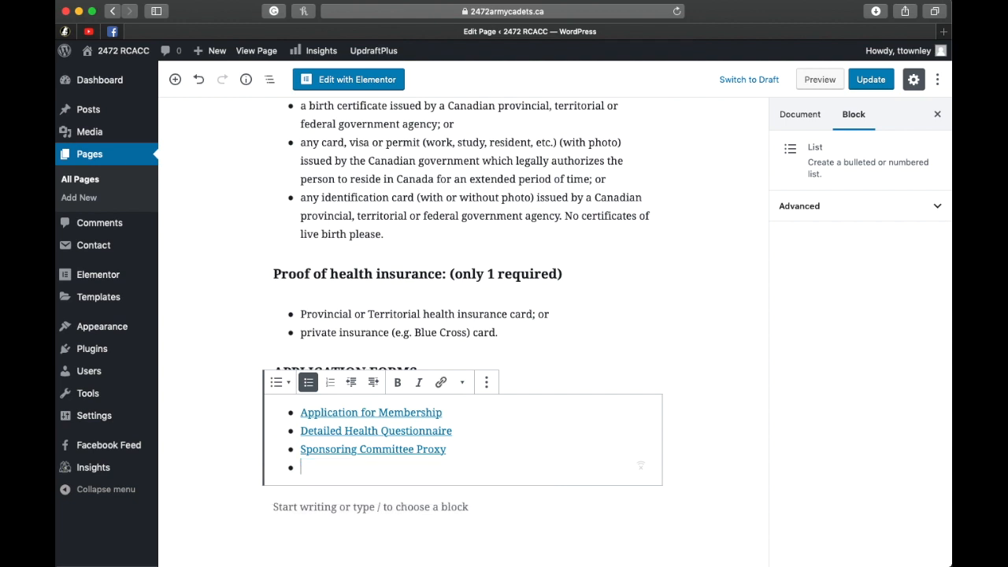
key(BackSpace)
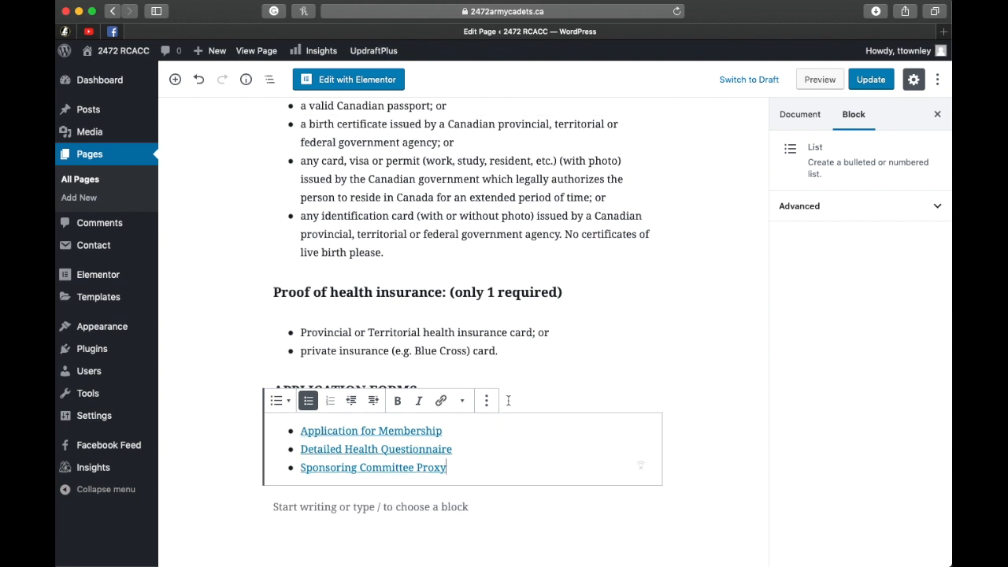
click(575, 341)
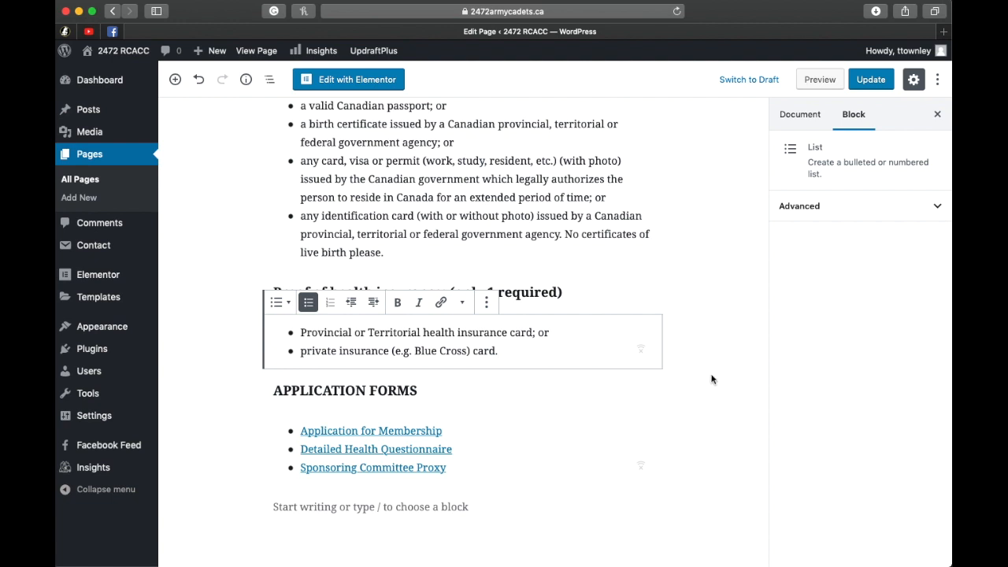
click(873, 82)
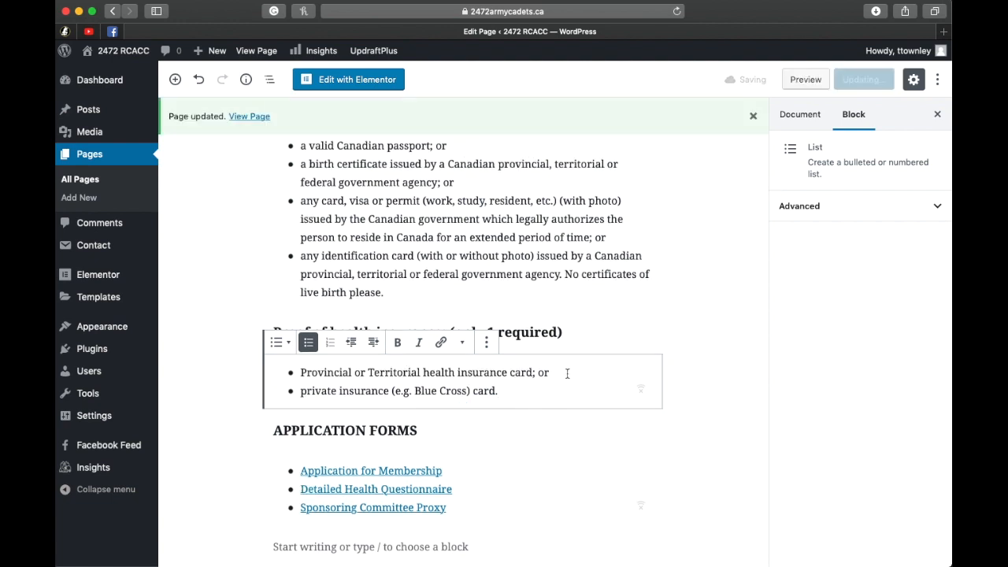
click(234, 426)
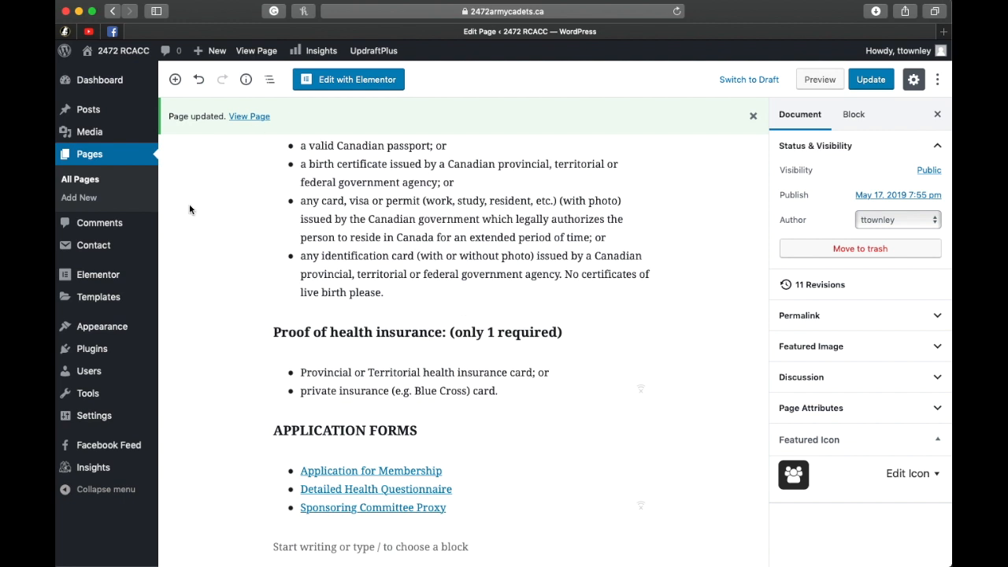
Step: Reopen the Join Us page from the list of all pages and review its content from the title to Application Forms
click(93, 190)
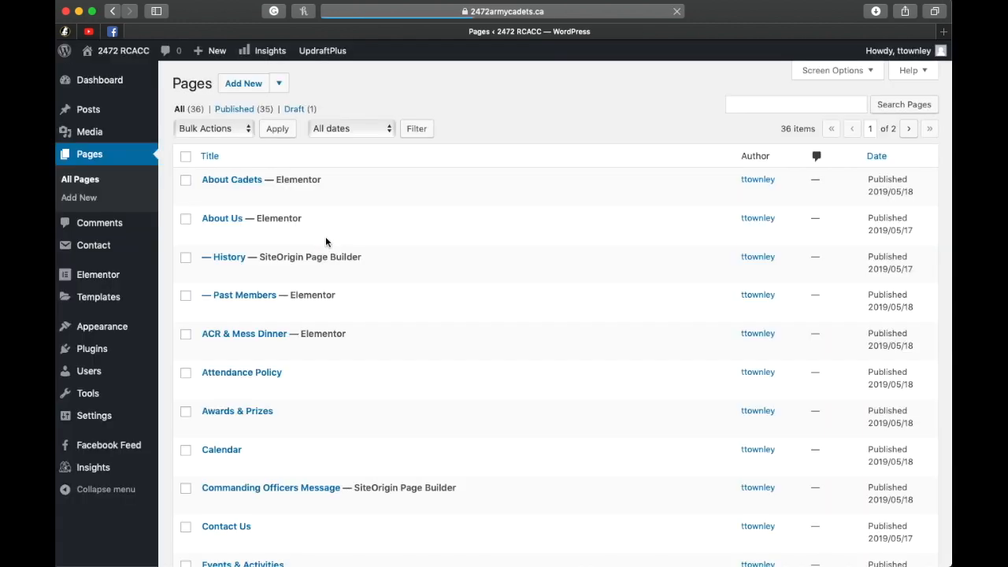
scroll(357, 323, down, 10)
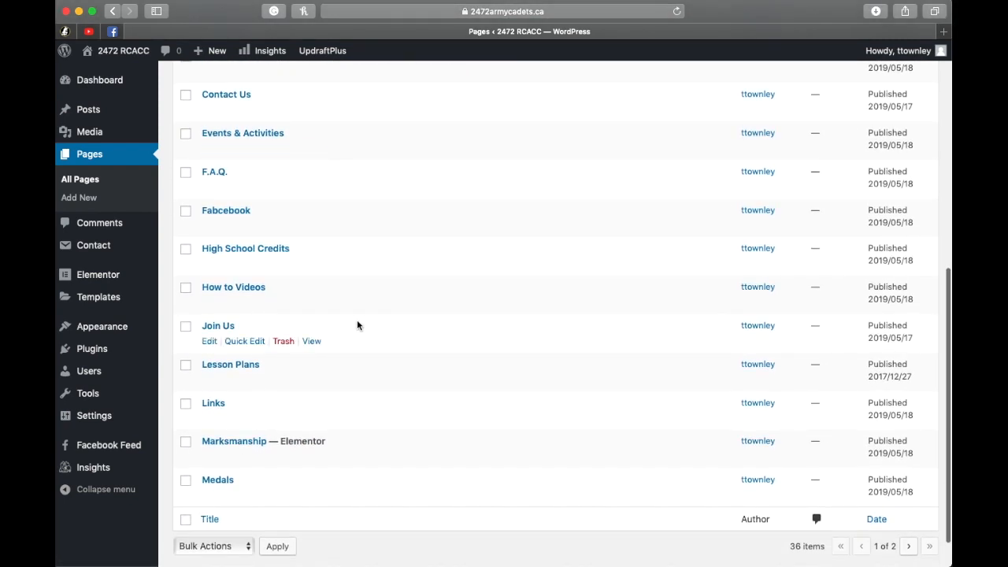
click(219, 326)
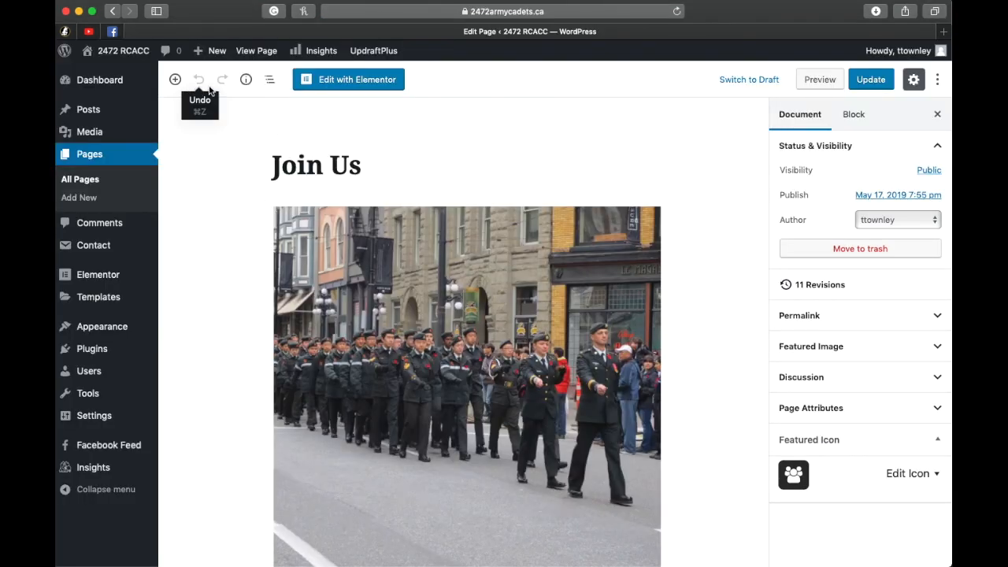
scroll(423, 164, down, 3)
scroll(423, 166, down, 6)
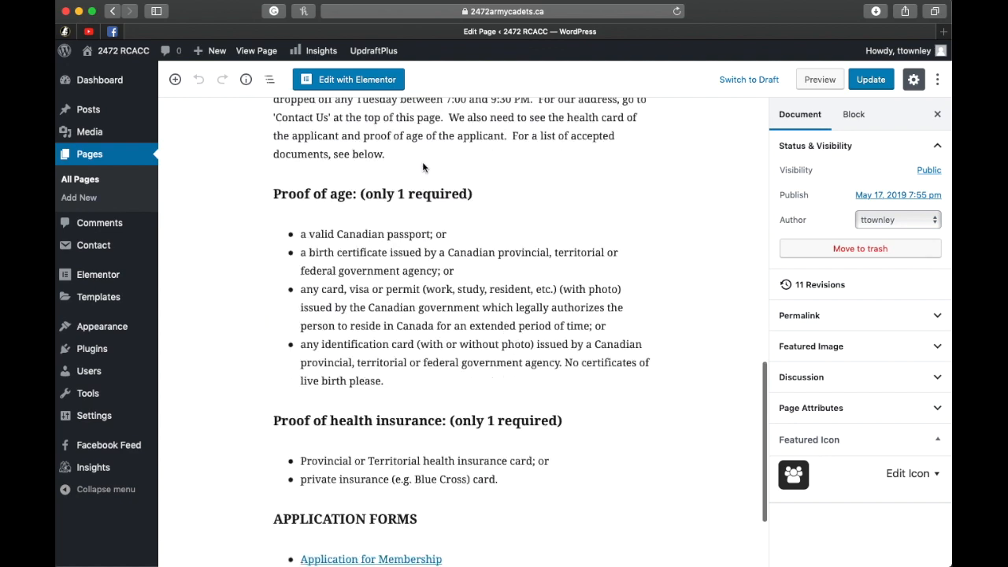
scroll(421, 164, up, 15)
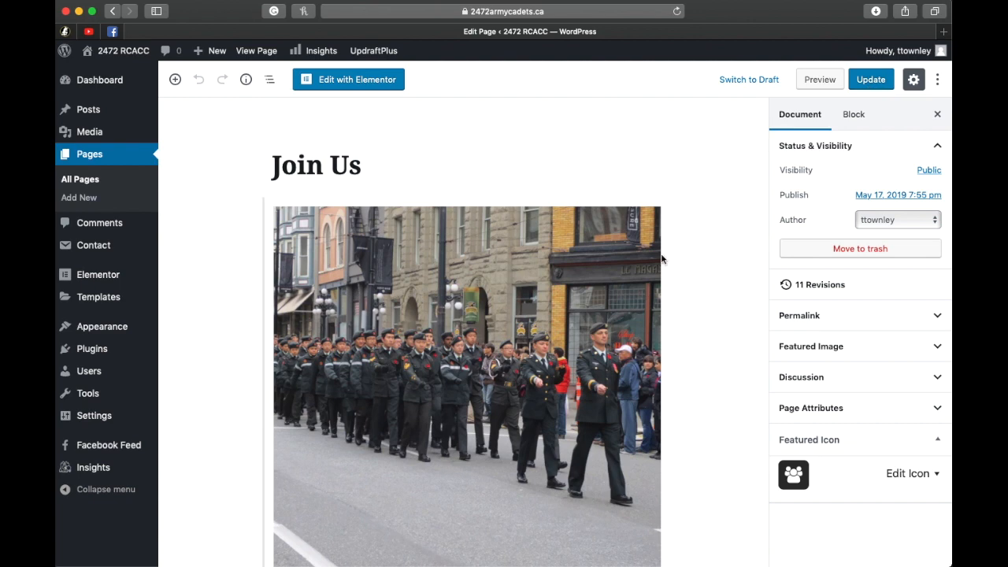
scroll(678, 256, down, 10)
scroll(681, 259, down, 10)
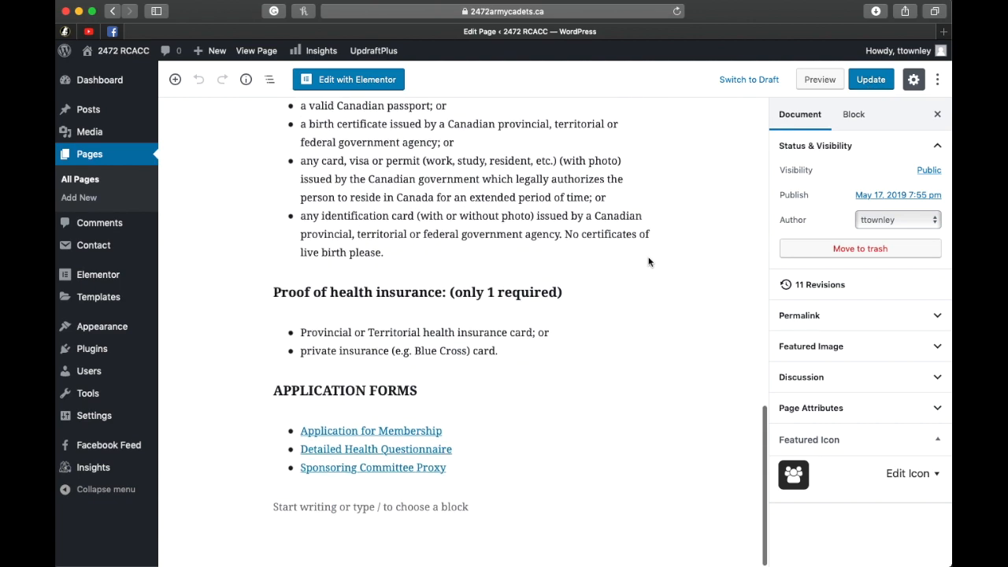
scroll(649, 262, up, 20)
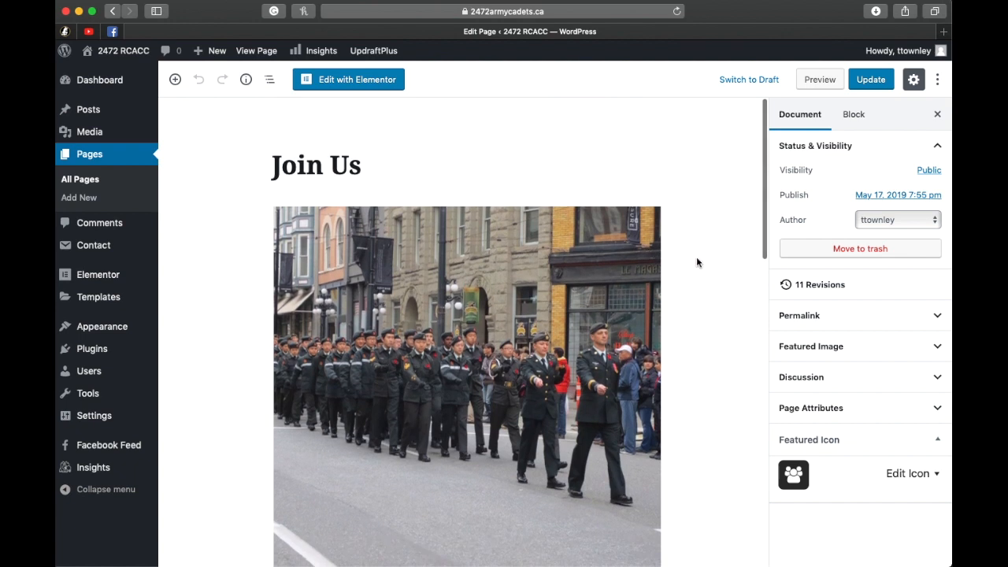